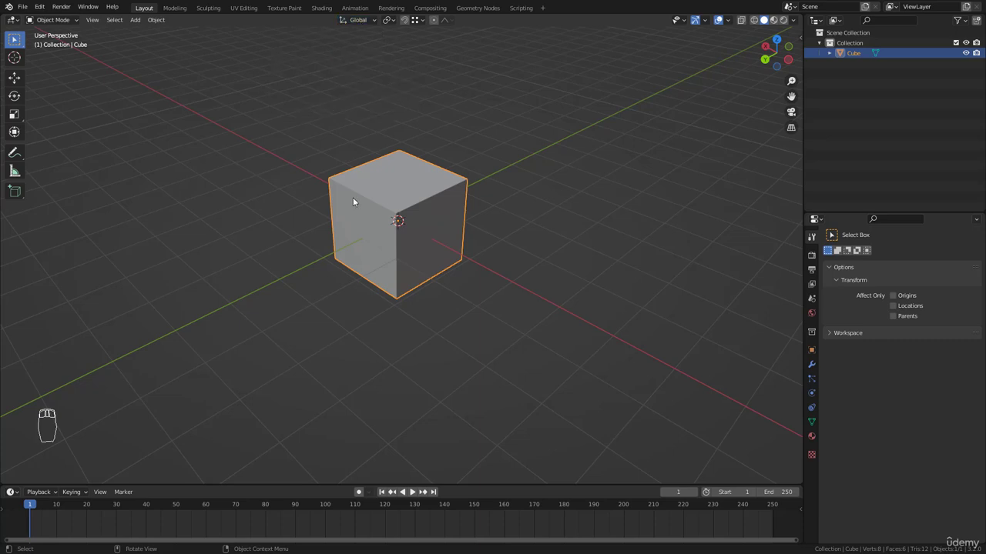
scroll(432, 187, down, 1)
click(57, 22)
click(57, 22)
scroll(444, 204, up, 1)
scroll(445, 205, up, 1)
shift+middle_drag(415, 179, 418, 192)
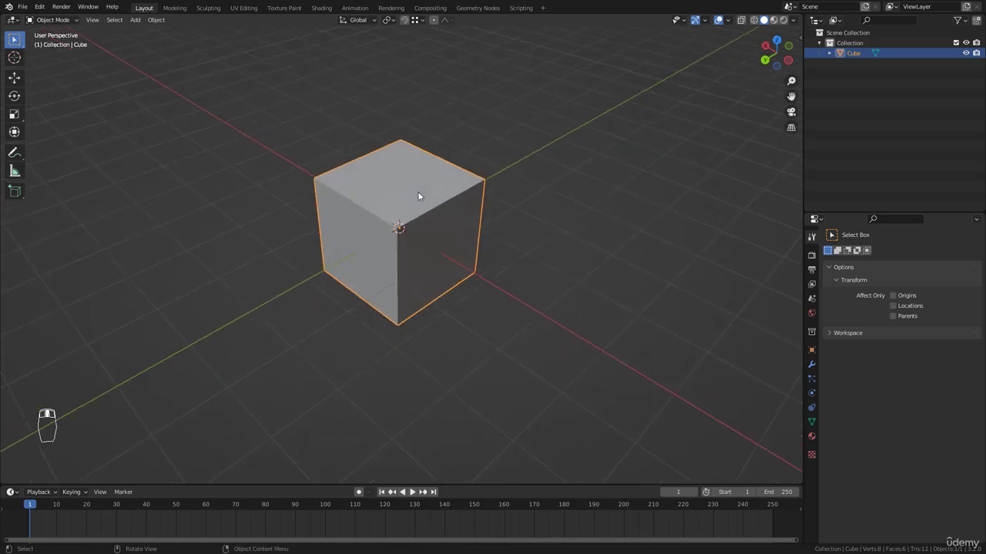
scroll(450, 238, up, 1)
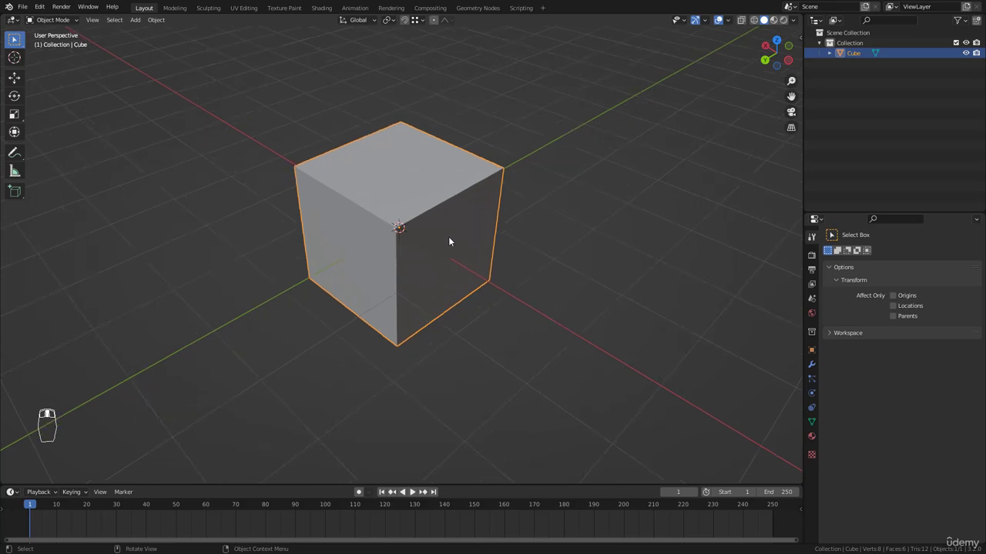
scroll(421, 220, down, 1)
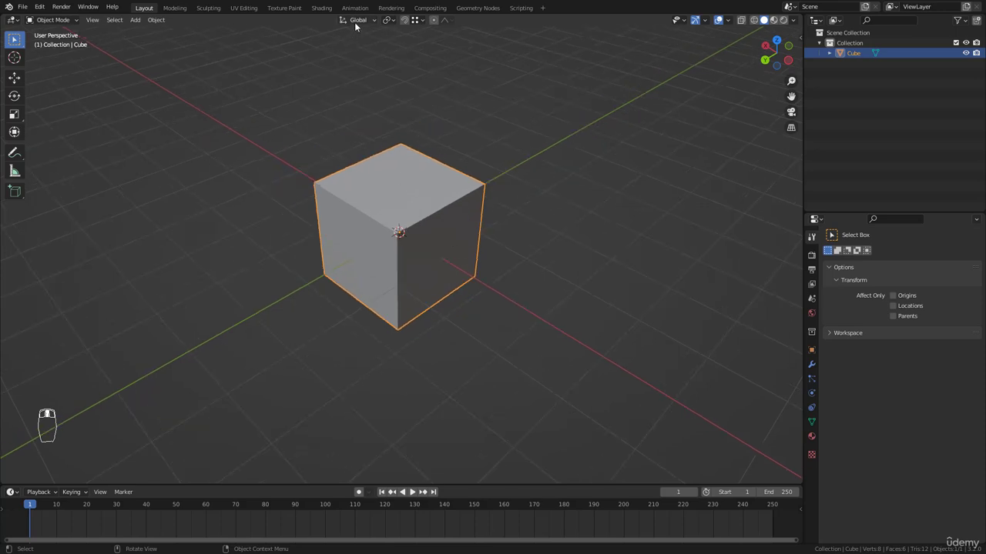
scroll(411, 225, down, 1)
mouse_move(426, 229)
middle_down()
mouse_move(434, 208)
mouse_move(426, 227)
middle_up()
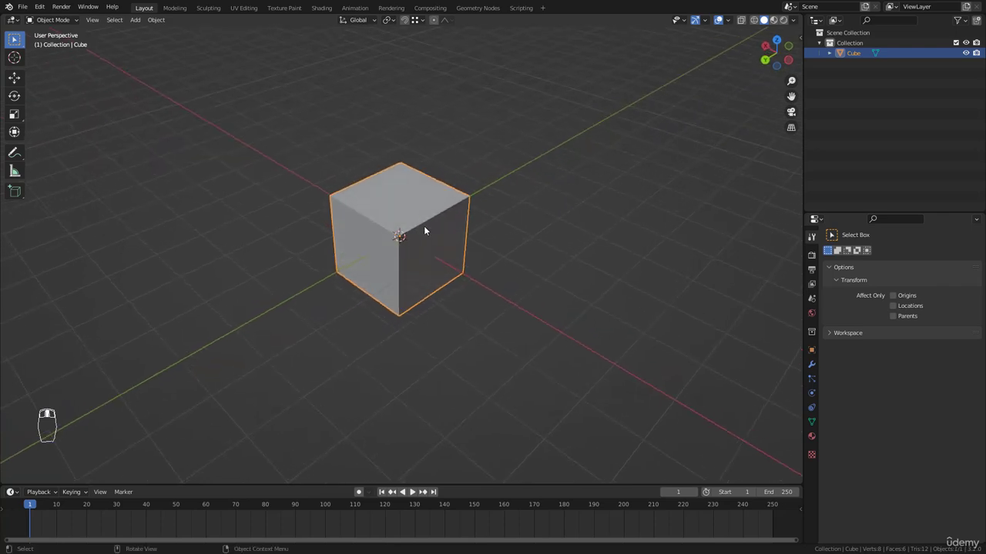
Try moving the cube freely without any axis constraint
scroll(428, 231, down, 1)
key(g)
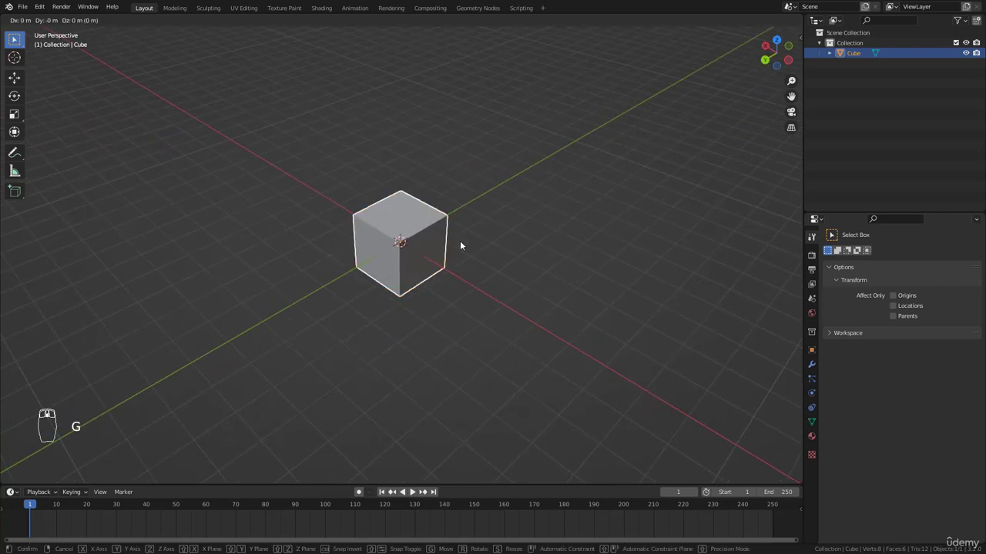
key(g)
right_click(493, 231)
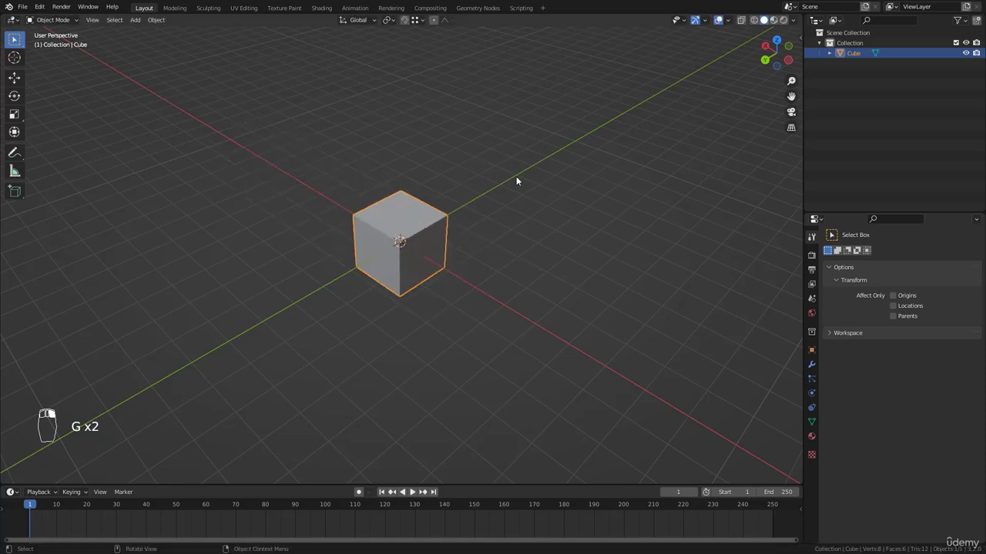
middle_drag(522, 208, 461, 227)
middle_drag(464, 271, 437, 247)
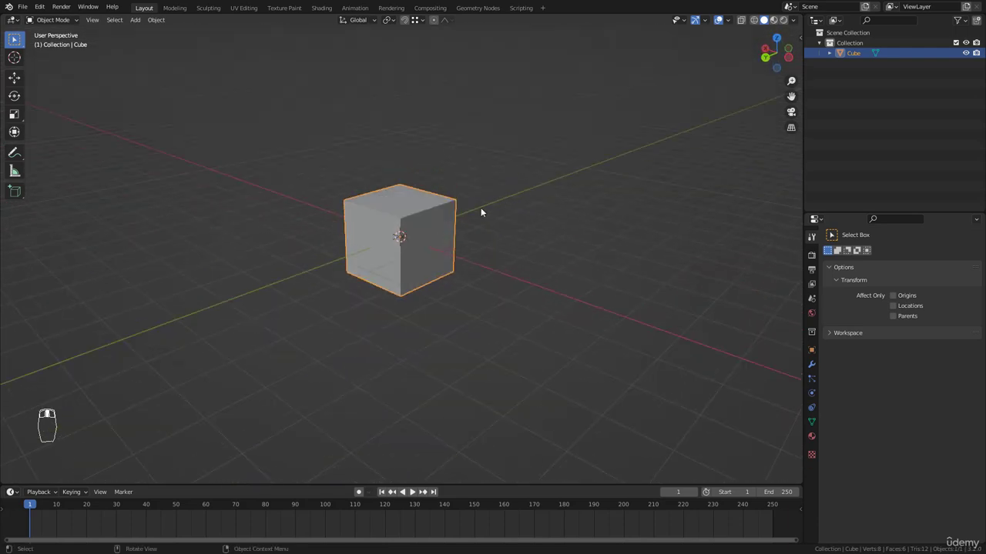
key(g)
right_click(362, 255)
Rotate the cube freely and scale it up
middle_drag(362, 255, 503, 193)
key(r)
click(479, 305)
middle_drag(473, 313, 460, 249)
key(s)
click(546, 263)
Try moving the tilted cube along the global X axis
scroll(465, 240, down, 5)
key(g)
key(x)
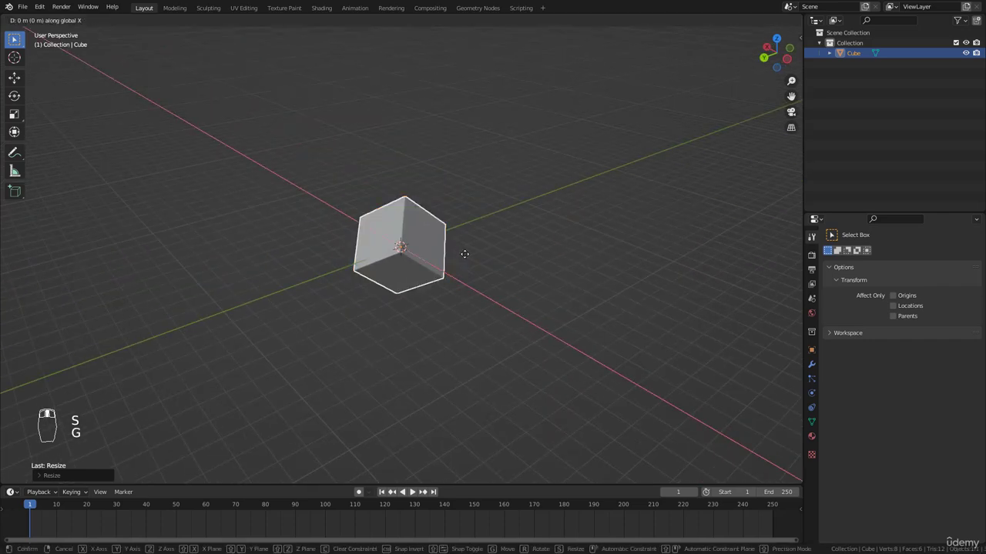
right_click(498, 279)
key(g)
right_click(443, 274)
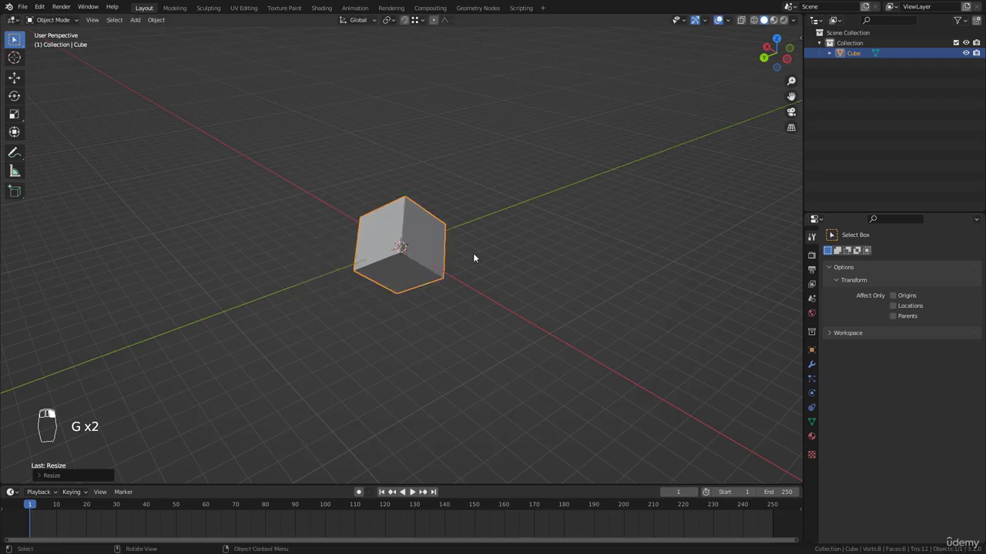
Clear the cube's scale and rotation
scroll(409, 247, up, 3)
middle_drag(438, 251, 442, 239)
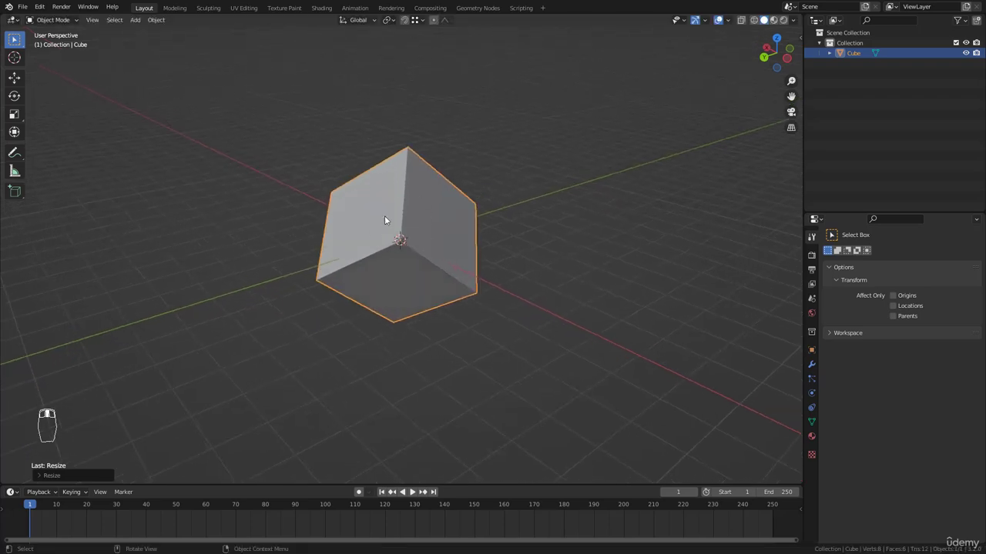
key(alt+s)
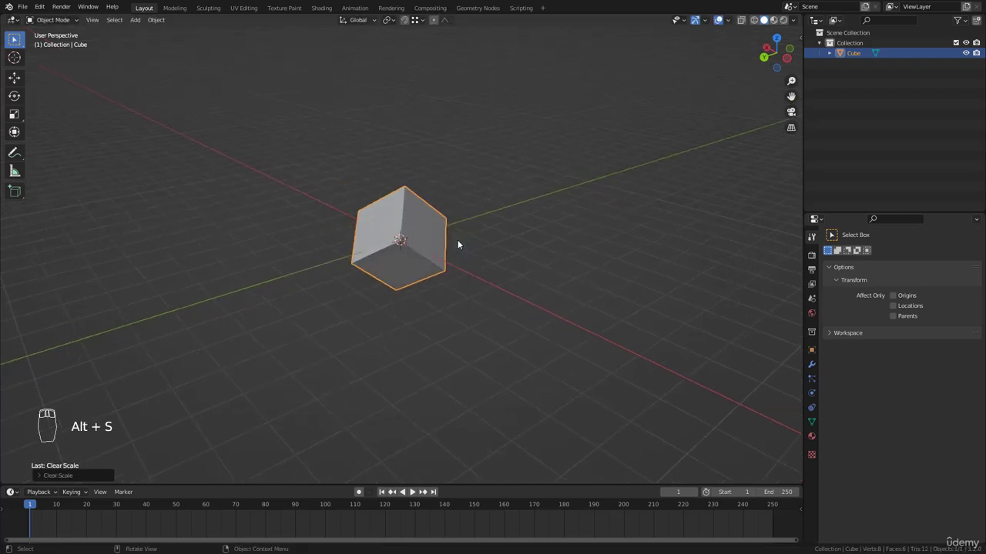
key(alt+r)
scroll(426, 243, up, 2)
middle_drag(426, 243, 450, 234)
Switch the transform orientation to Local
click(356, 20)
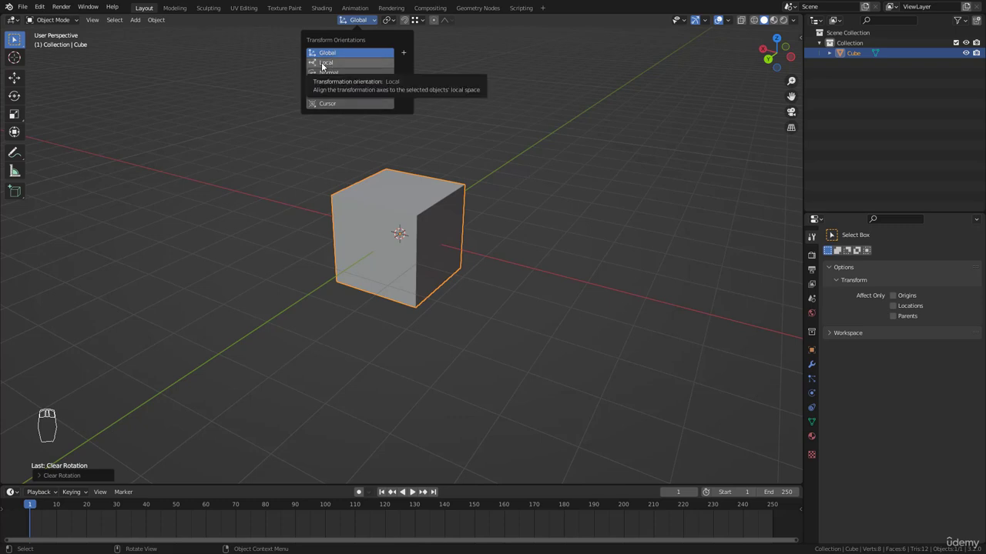
click(324, 63)
middle_drag(452, 159, 406, 185)
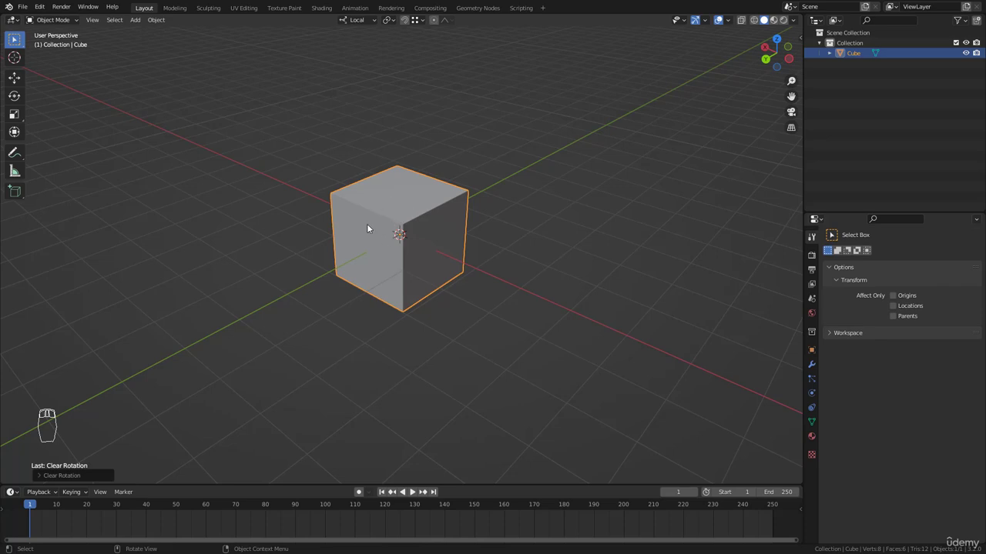
Rotate the cube freehand about its local Z axis
scroll(406, 197, down, 2)
scroll(428, 218, up, 1)
middle_drag(428, 218, 432, 207)
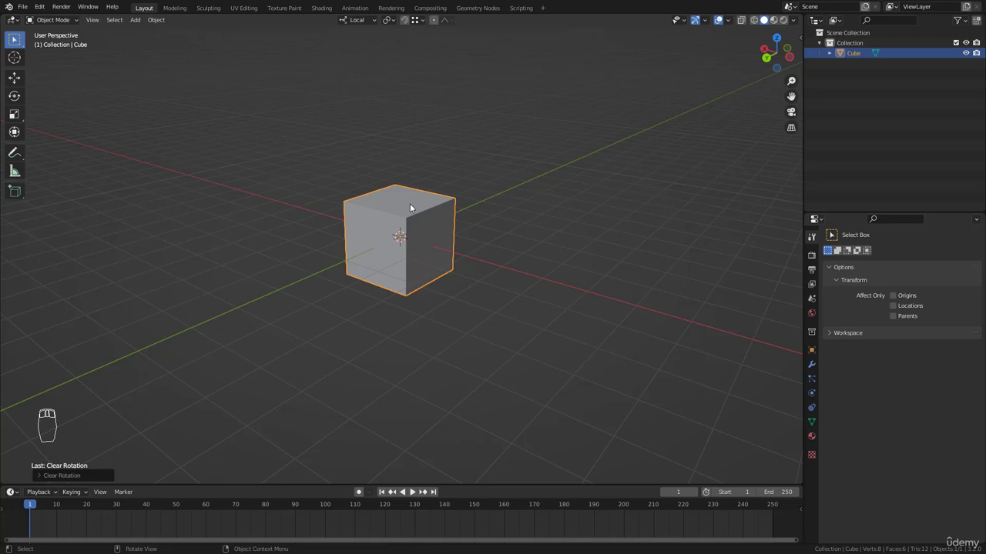
middle_drag(414, 204, 429, 229)
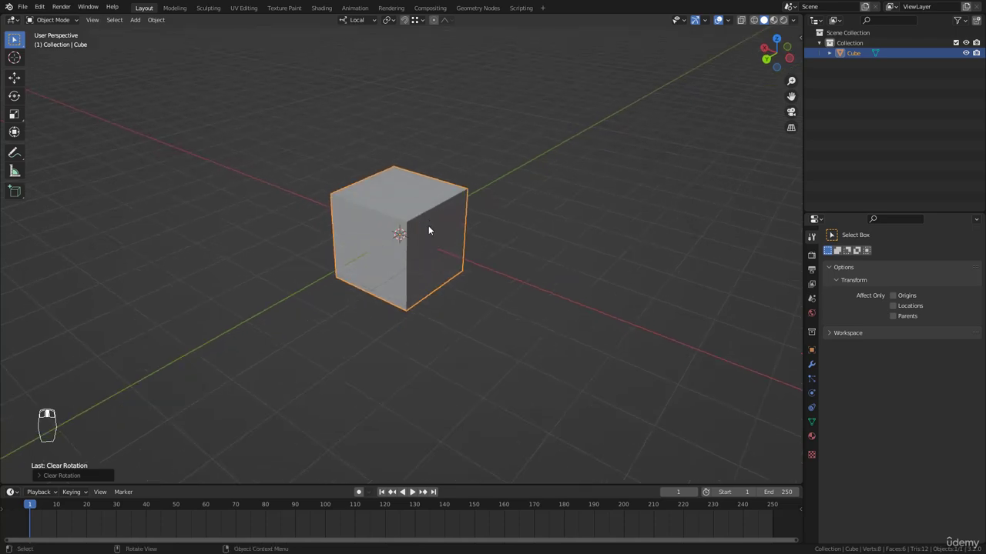
middle_drag(408, 189, 422, 221)
key(r)
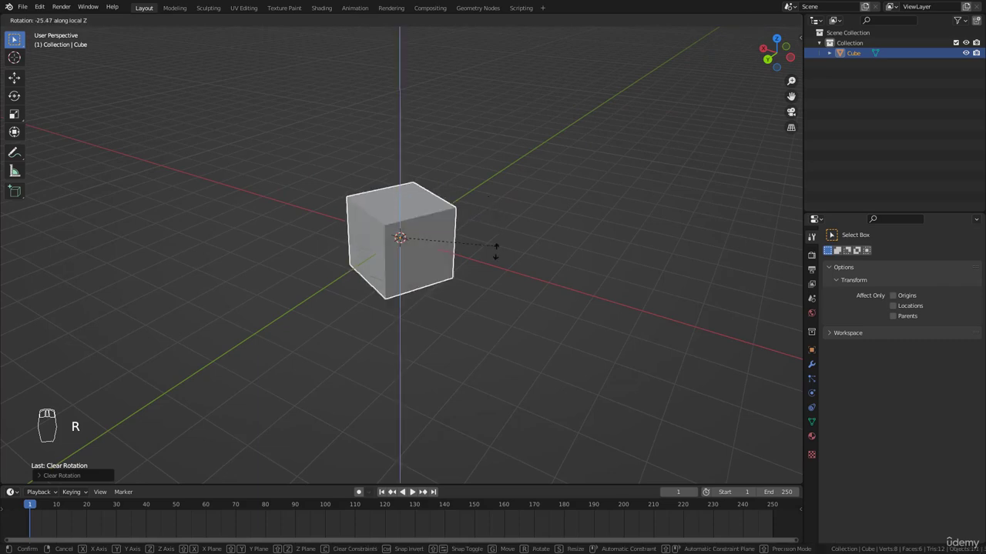
click(334, 141)
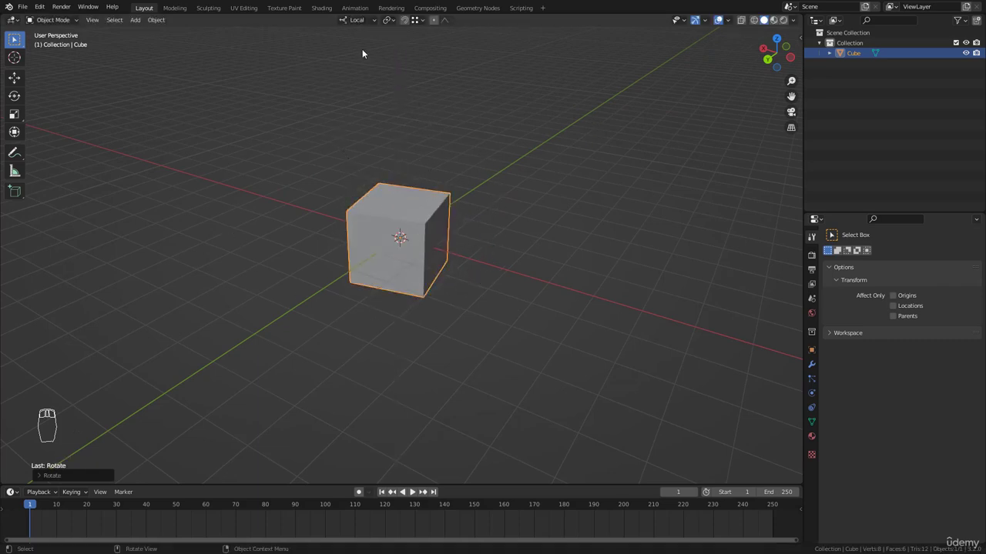
Switch the transform orientation to Global and try moving the rotated cube along the global X axis
click(356, 19)
click(335, 51)
scroll(449, 211, down, 1)
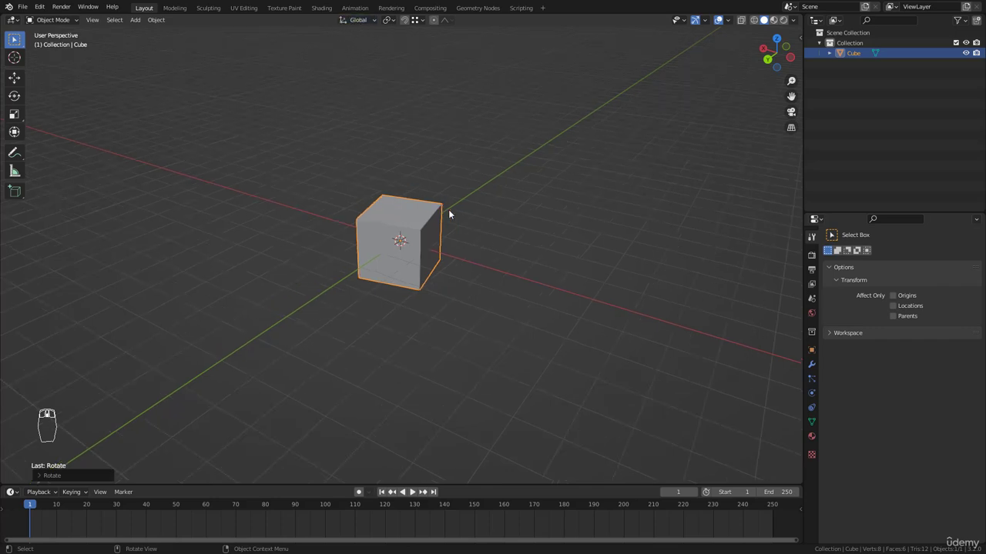
key(g)
key(x)
right_click(507, 233)
key(g)
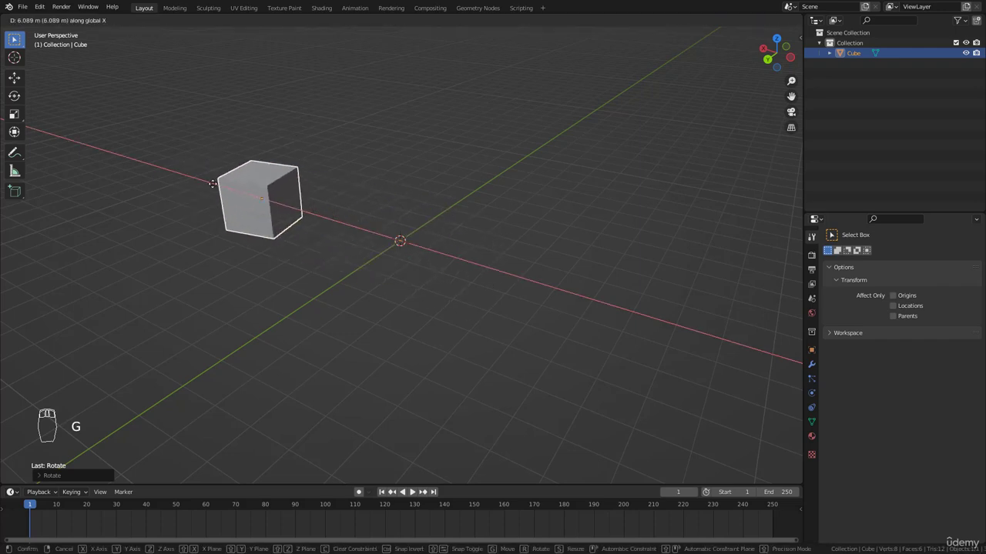
right_click(496, 282)
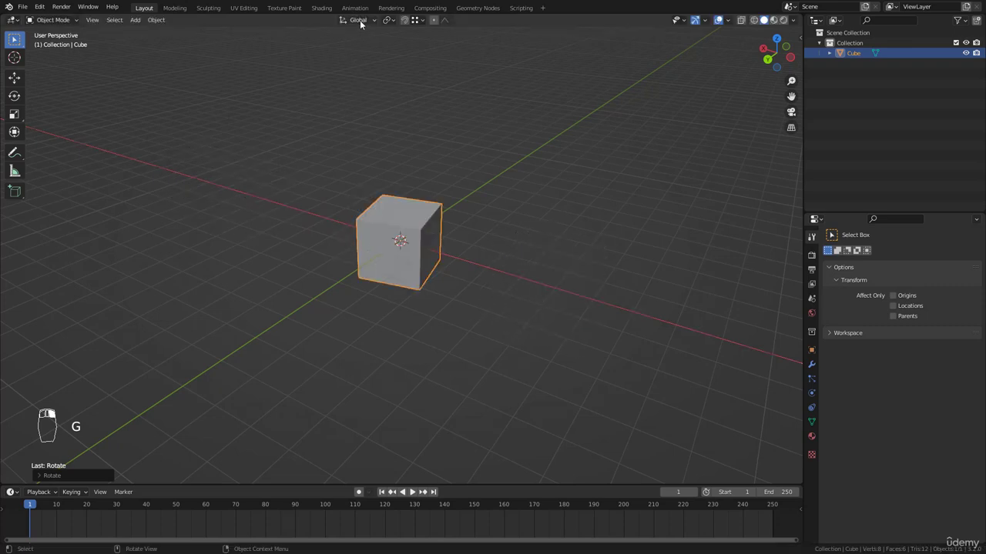
Undo the switch to Global orientation and the cube's rotation, keeping Local as the transform orientation
scroll(458, 261, up, 2)
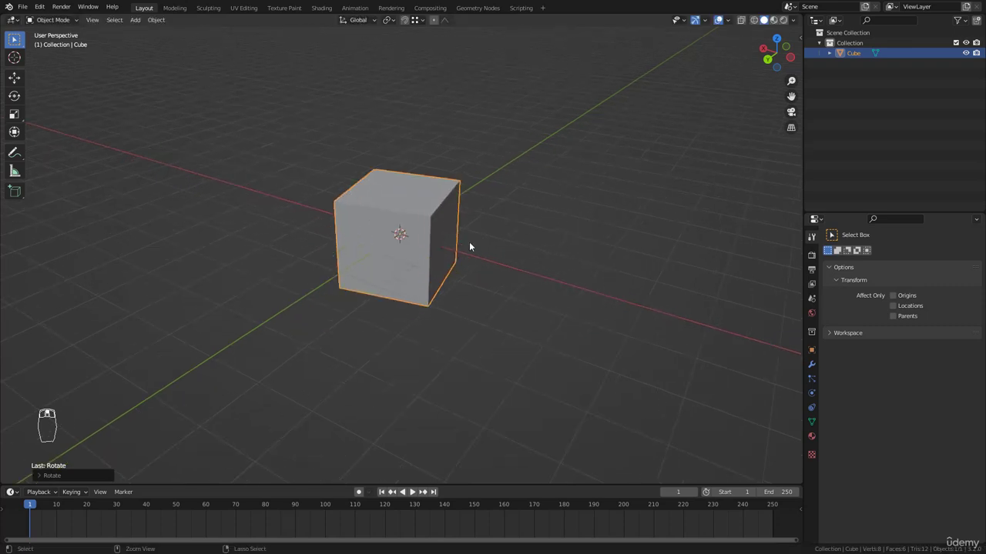
key(ctrl+z)
key(ctrl+z)
click(359, 20)
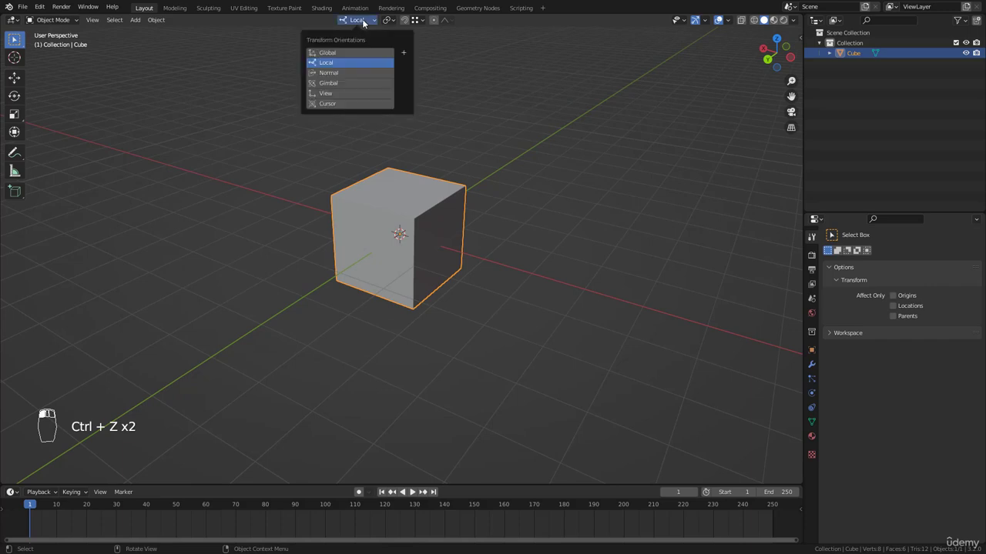
click(343, 62)
Rotate the cube about its local Z axis and undo that rotation
middle_drag(498, 218, 511, 266)
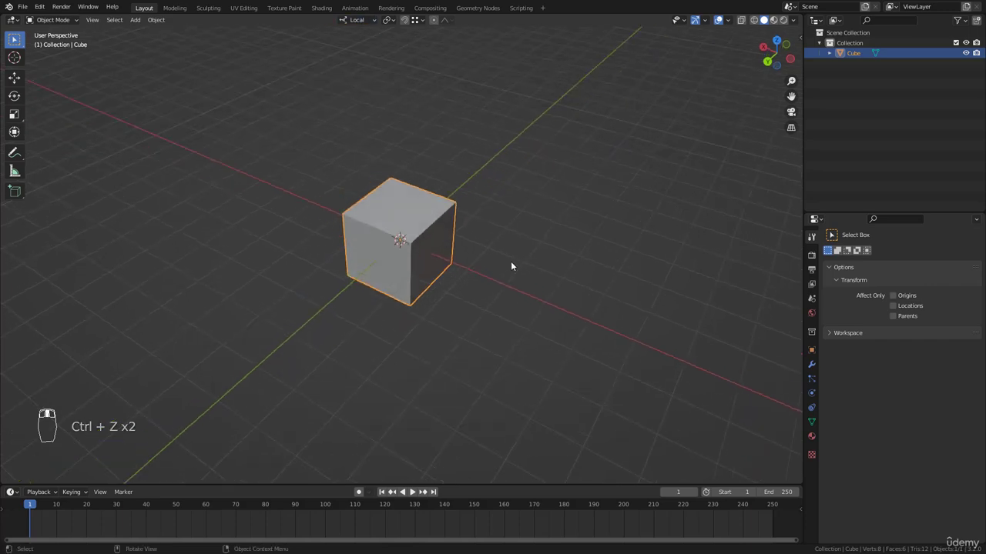
key(r)
key(z)
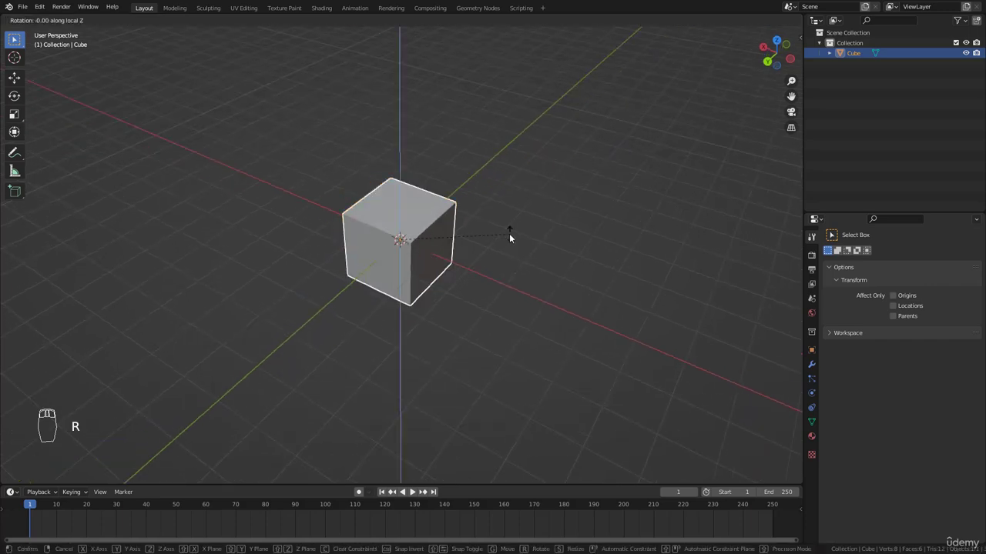
click(450, 278)
middle_drag(450, 278, 491, 241)
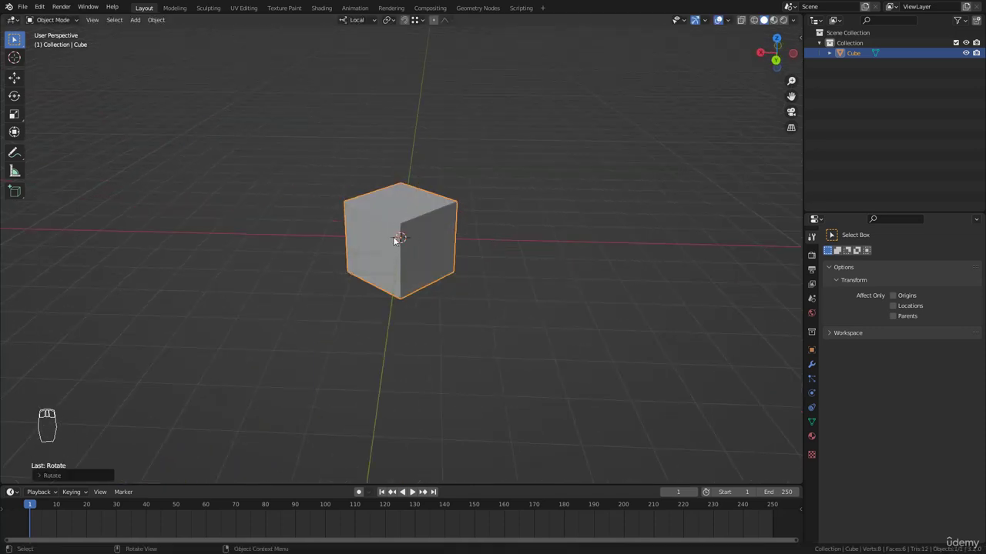
middle_drag(394, 241, 416, 219)
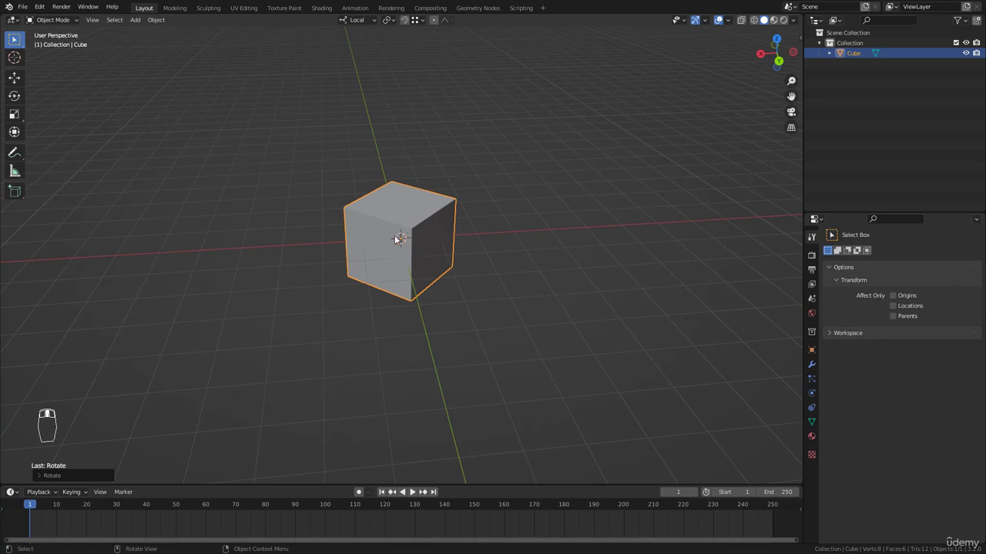
key(ctrl+z)
mouse_move(402, 235)
middle_down()
mouse_move(388, 181)
mouse_move(444, 220)
mouse_move(418, 228)
middle_up()
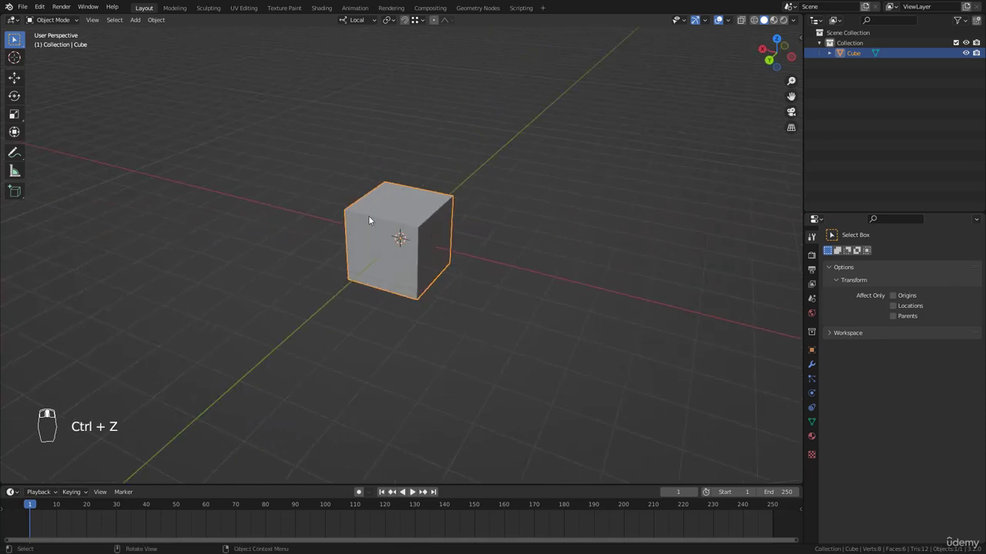
scroll(439, 215, up, 1)
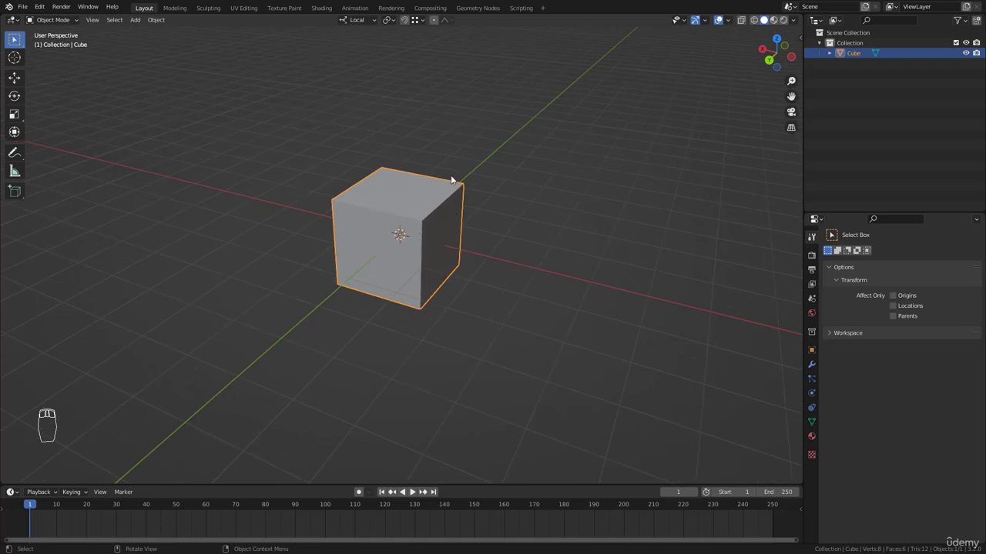
scroll(484, 224, down, 1)
middle_drag(484, 224, 417, 224)
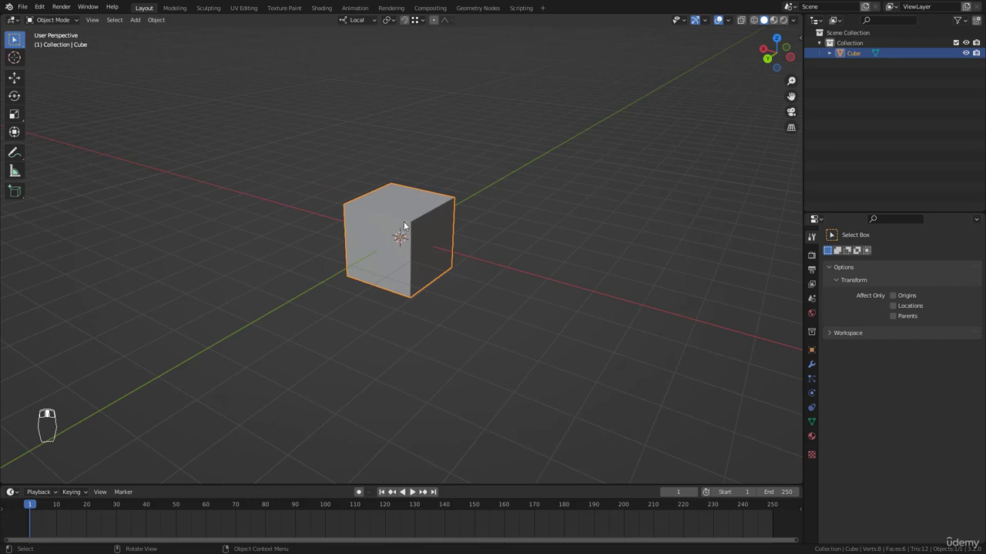
scroll(416, 206, up, 1)
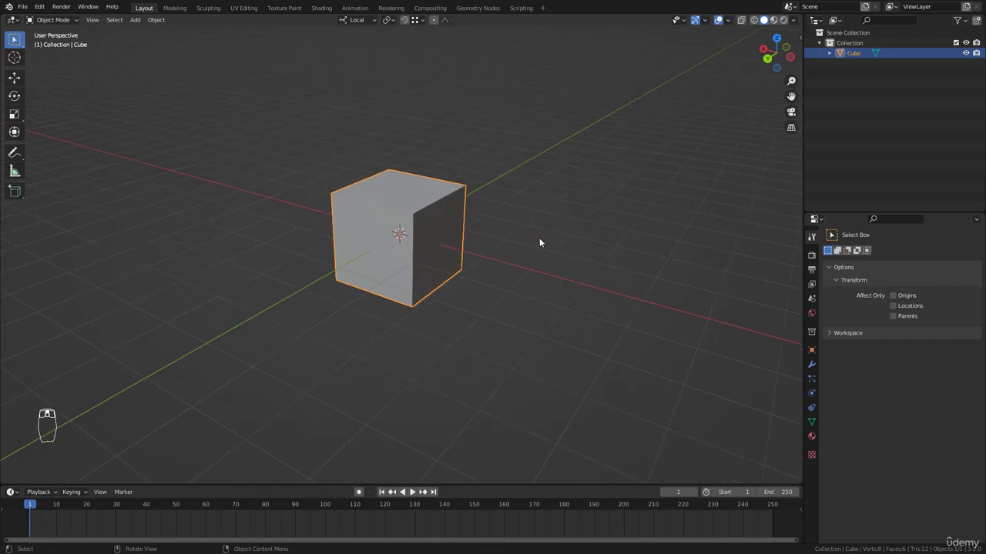
middle_drag(442, 223, 371, 151)
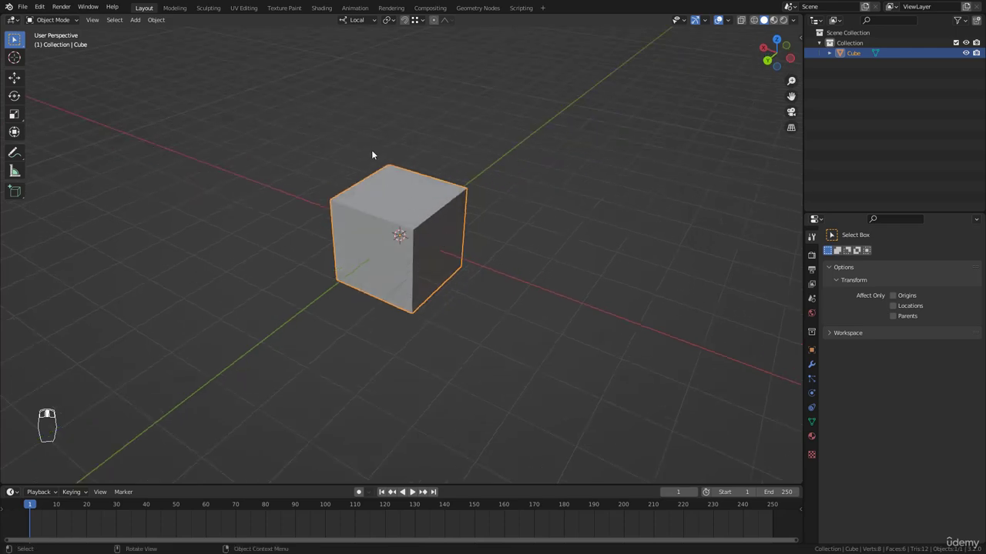
click(356, 21)
Try moving the unrotated cube along its local X axis
scroll(442, 208, down, 2)
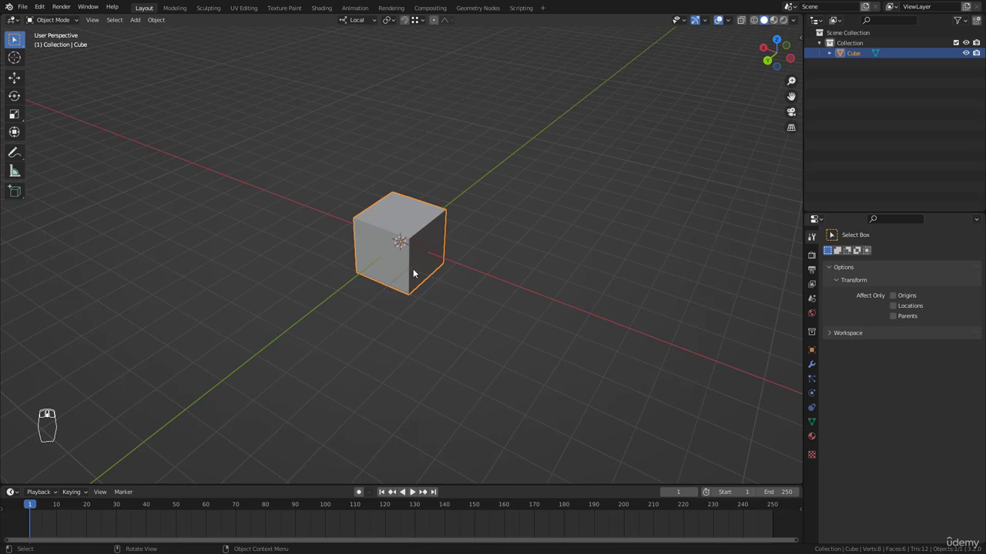
key(g)
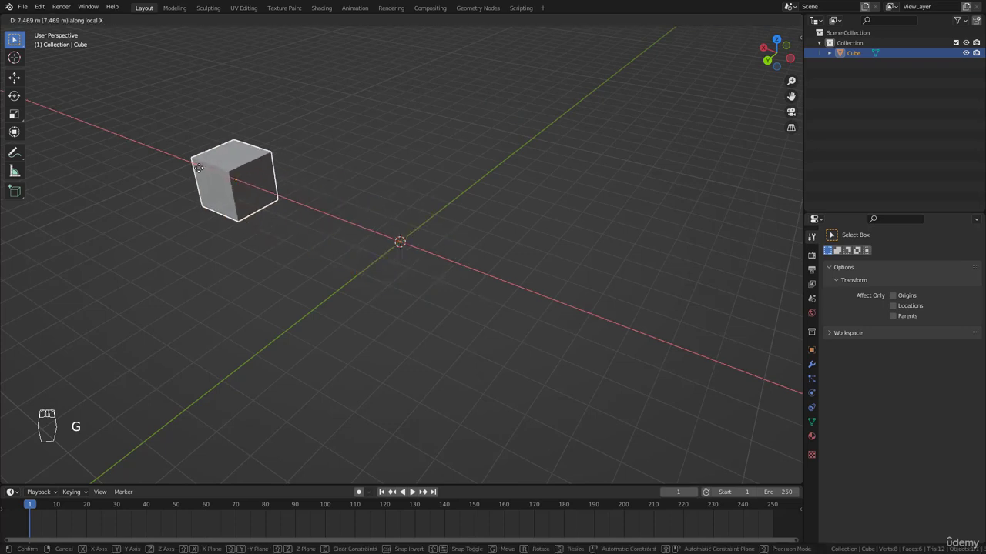
right_click(332, 236)
Rotate the cube freehand about its local Z axis so its axes differ from the global ones
key(r)
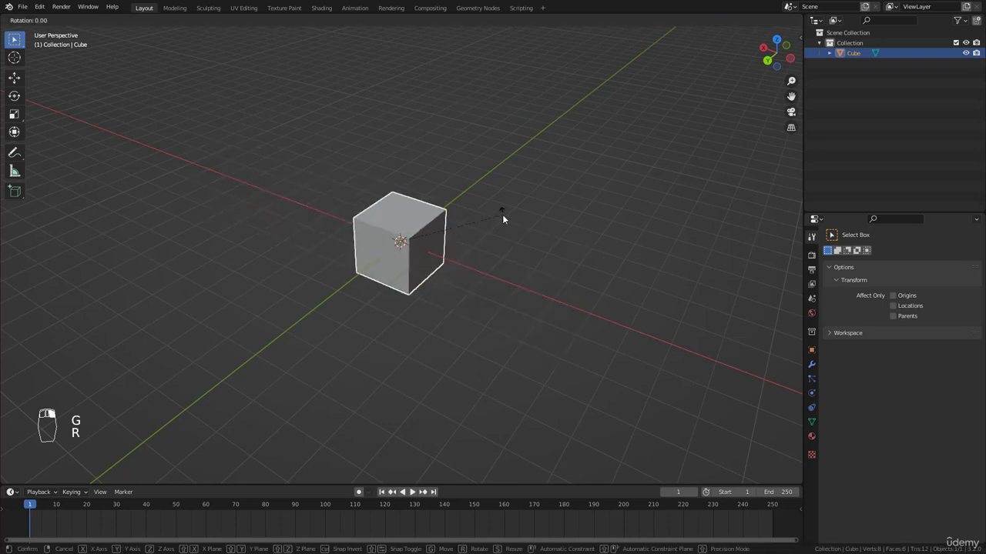
key(z)
click(490, 273)
middle_drag(422, 280, 466, 253)
Try moving the rotated cube along its local X axis, checking the constraint line from different angles
key(g)
key(x)
key(x)
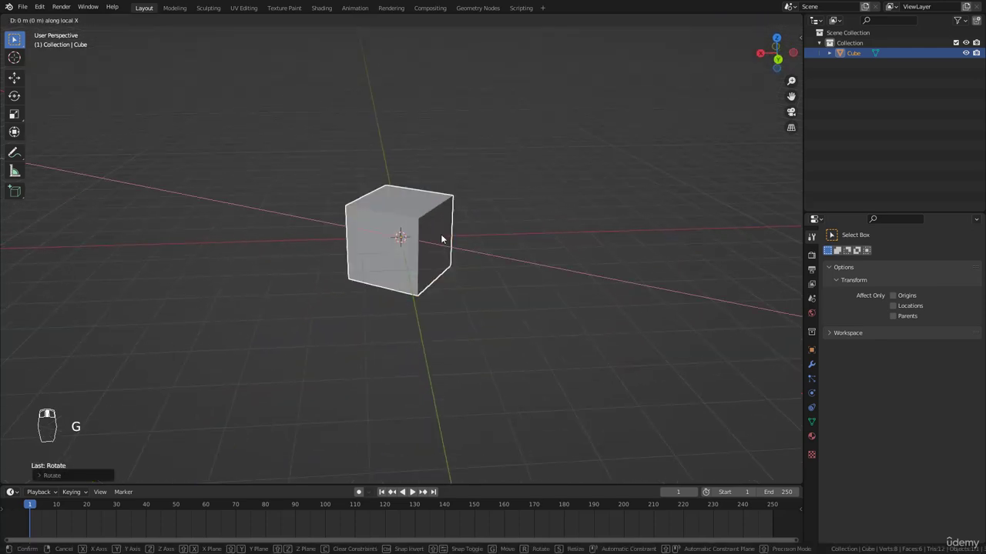
right_click(341, 198)
middle_drag(341, 199, 249, 217)
key(g)
right_click(462, 245)
middle_drag(499, 268, 353, 142)
Turn on the Axis display for the cube in its object viewport display settings
scroll(452, 232, up, 3)
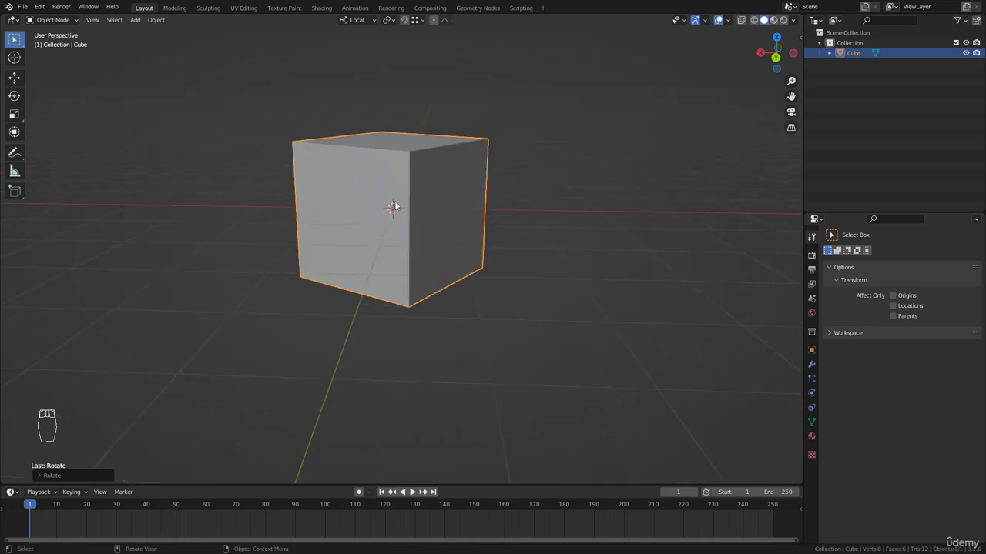
click(811, 350)
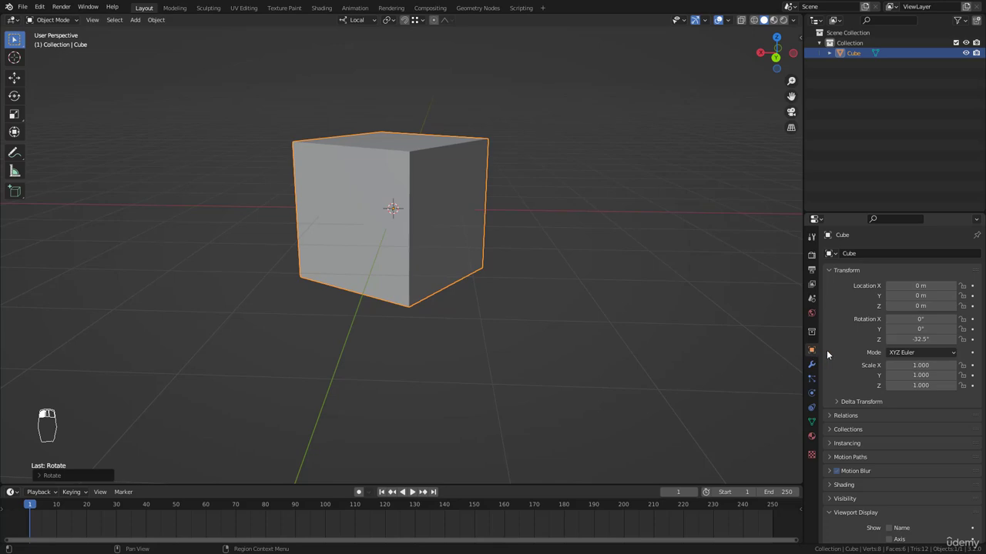
scroll(865, 429, down, 3)
scroll(827, 432, down, 1)
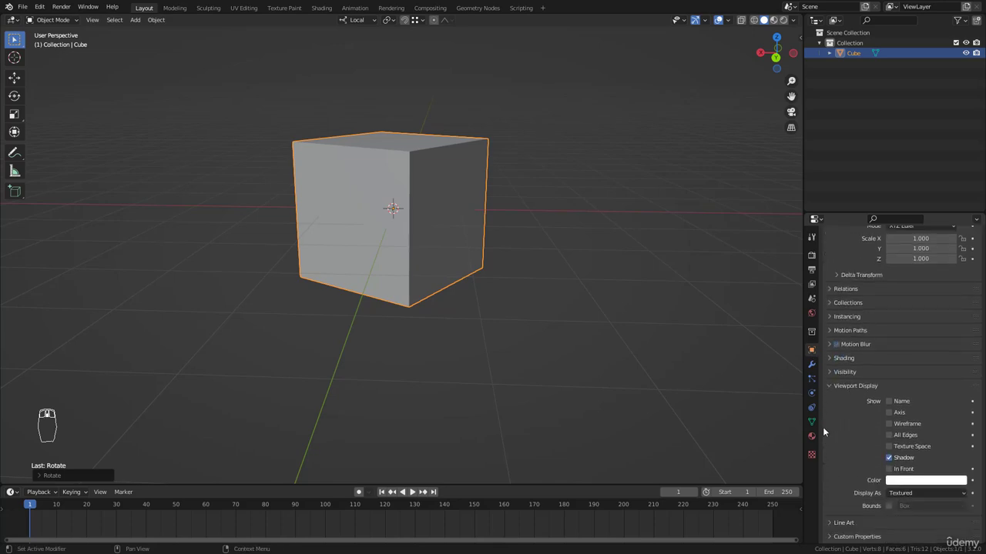
click(889, 413)
Switch the viewport to wireframe shading and examine the cube's local axes against the world grid
click(753, 20)
mouse_move(377, 219)
middle_down()
mouse_move(420, 232)
mouse_move(426, 267)
mouse_move(404, 279)
middle_up()
middle_drag(376, 237, 408, 225)
scroll(378, 254, down, 2)
middle_drag(326, 247, 496, 264)
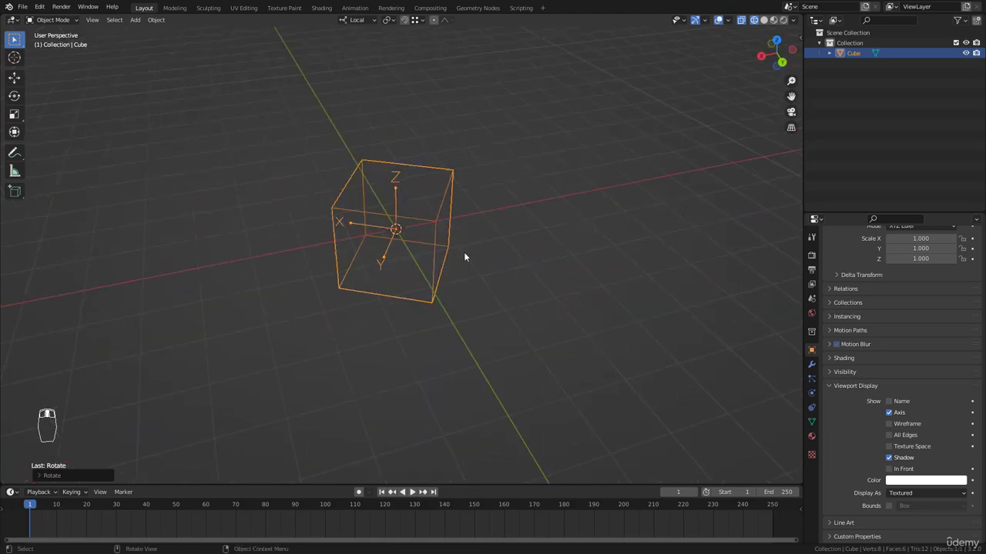
middle_drag(383, 225, 396, 251)
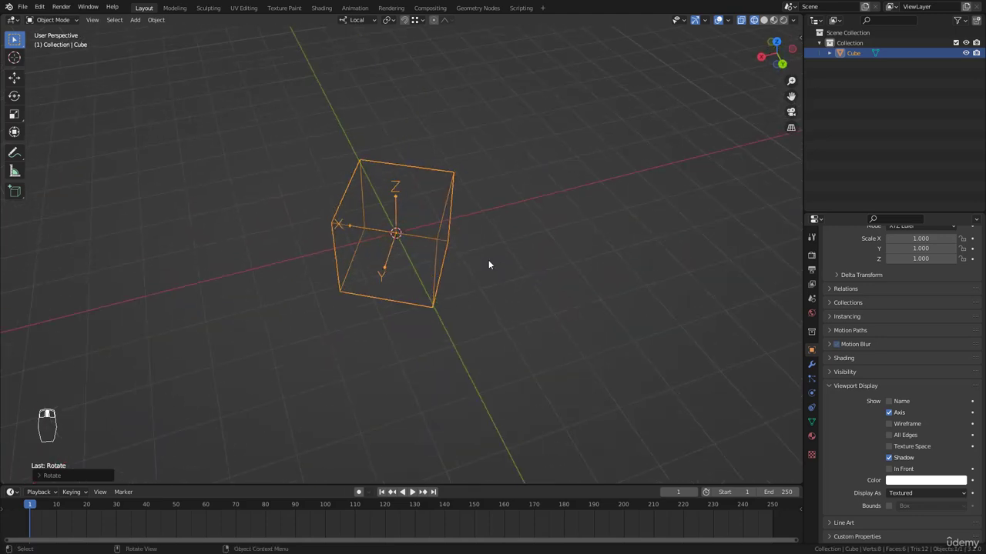
Try moving the wireframe cube along its local X axis, following the displayed X axis marker
key(g)
key(x)
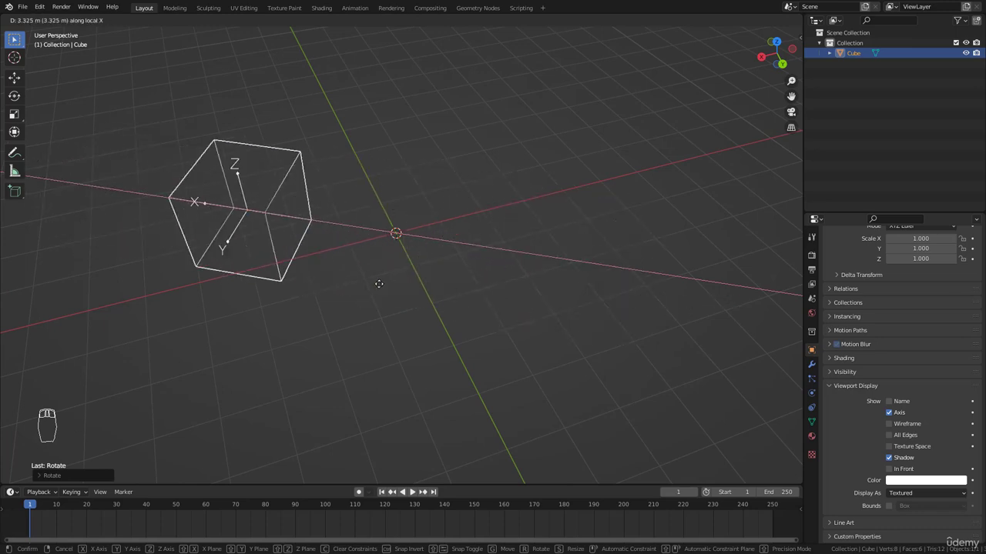
right_click(573, 293)
middle_drag(549, 295, 533, 288)
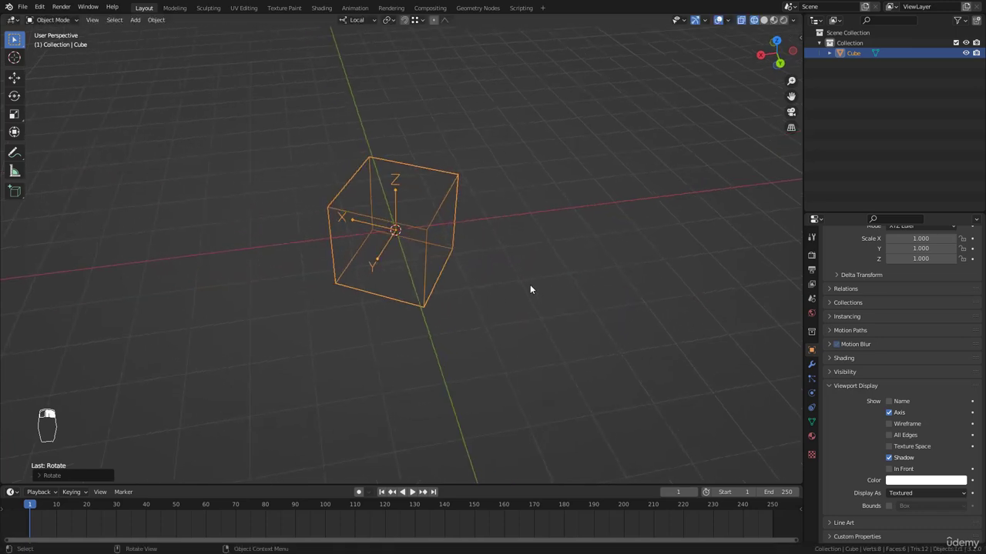
Set the transform orientation to Global and try moving the cube along the global X axis
click(358, 20)
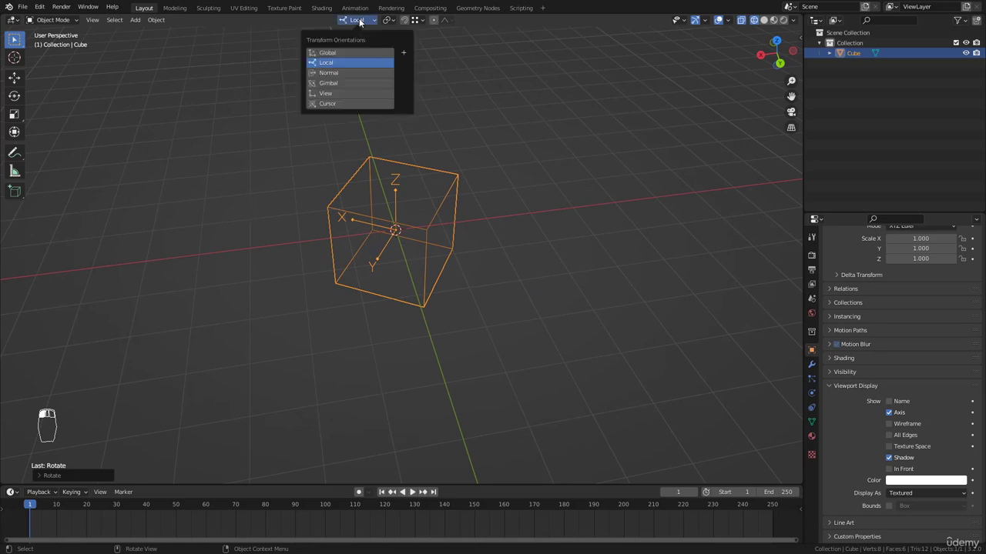
click(329, 53)
middle_drag(550, 235, 529, 234)
key(g)
key(x)
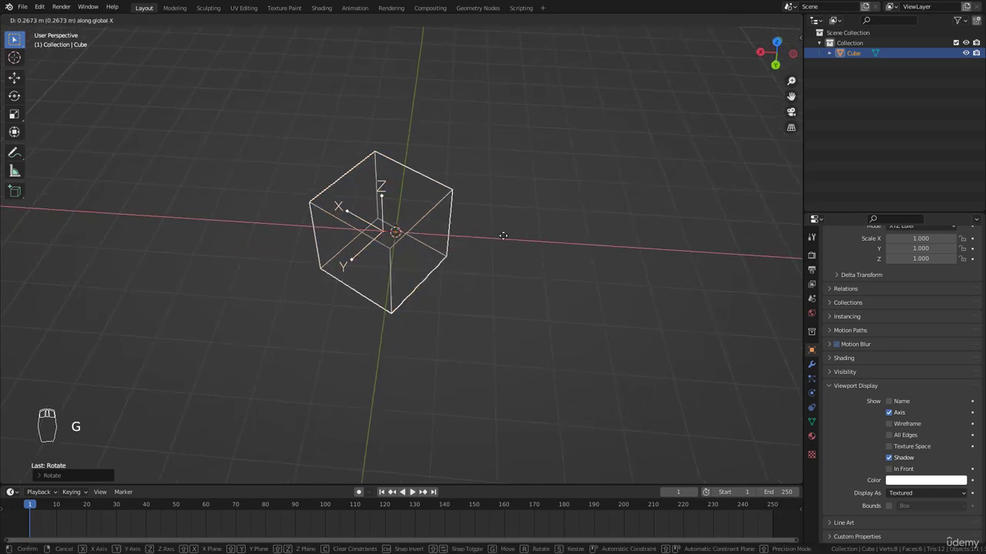
right_click(360, 258)
middle_drag(554, 297, 521, 226)
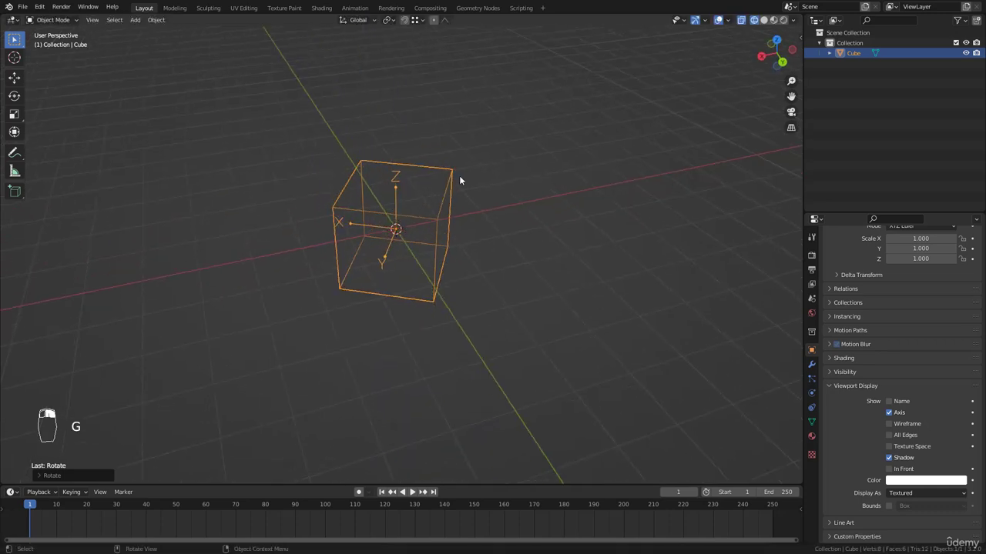
Set the transform orientation to Normal for the cube in Object Mode
click(371, 20)
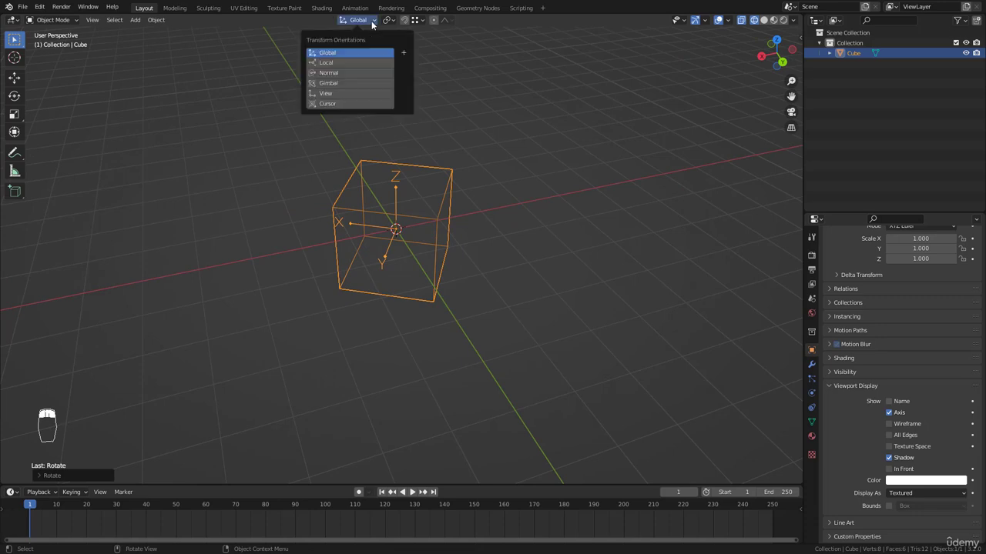
click(331, 73)
middle_drag(608, 258, 467, 212)
scroll(466, 214, down, 2)
Enter Edit Mode on the cube and select the side face opposite its local X marker using face select mode
key(Tab)
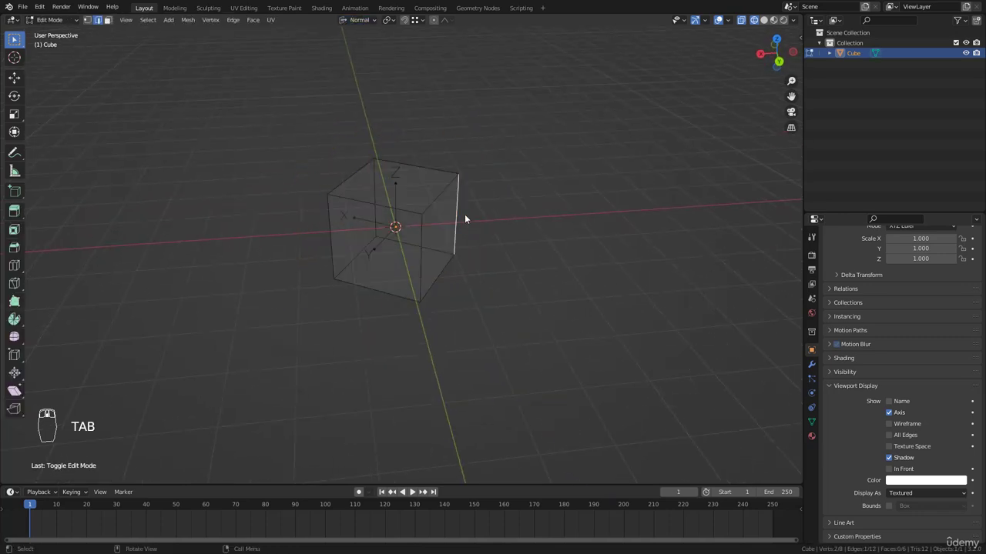
click(107, 20)
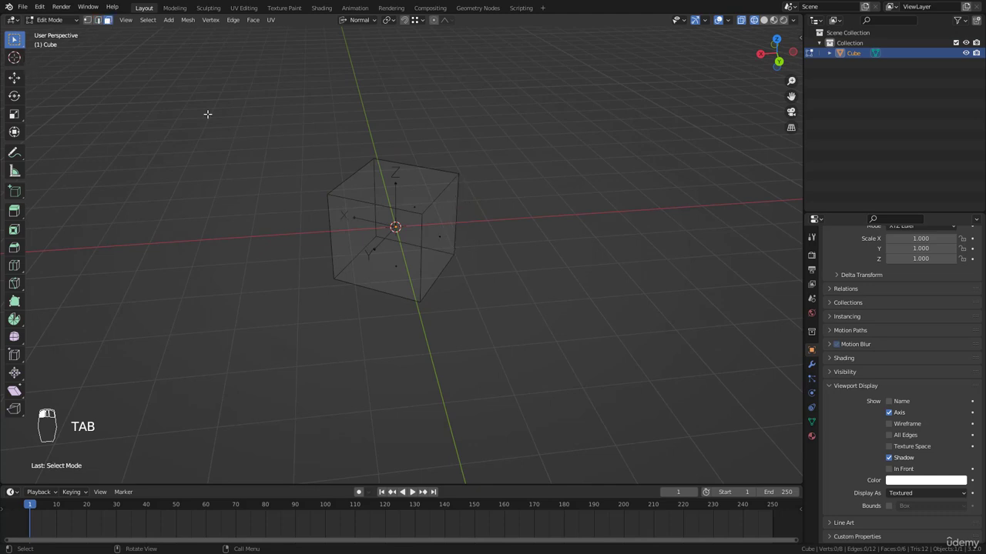
click(456, 271)
middle_drag(462, 277, 517, 248)
middle_drag(440, 236, 488, 246)
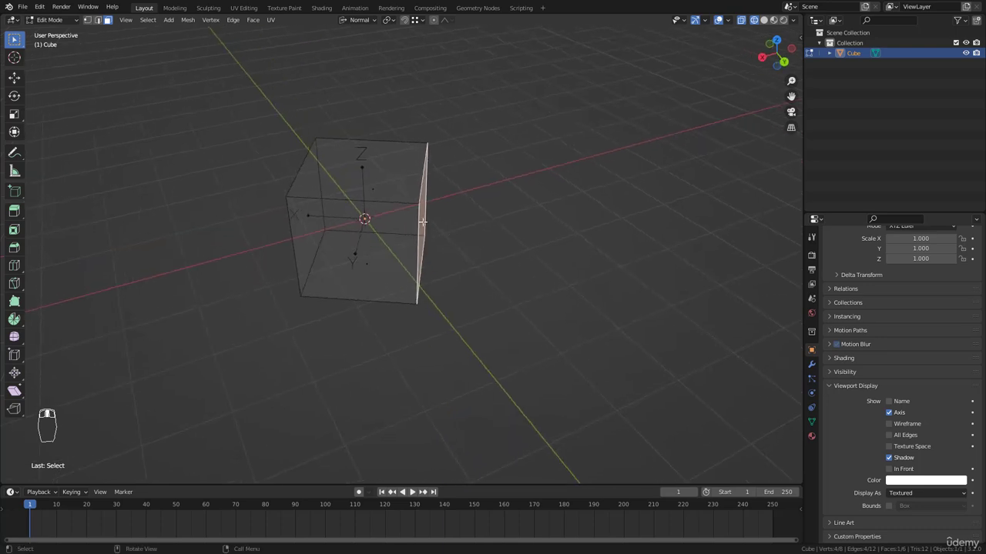
middle_drag(565, 230, 524, 267)
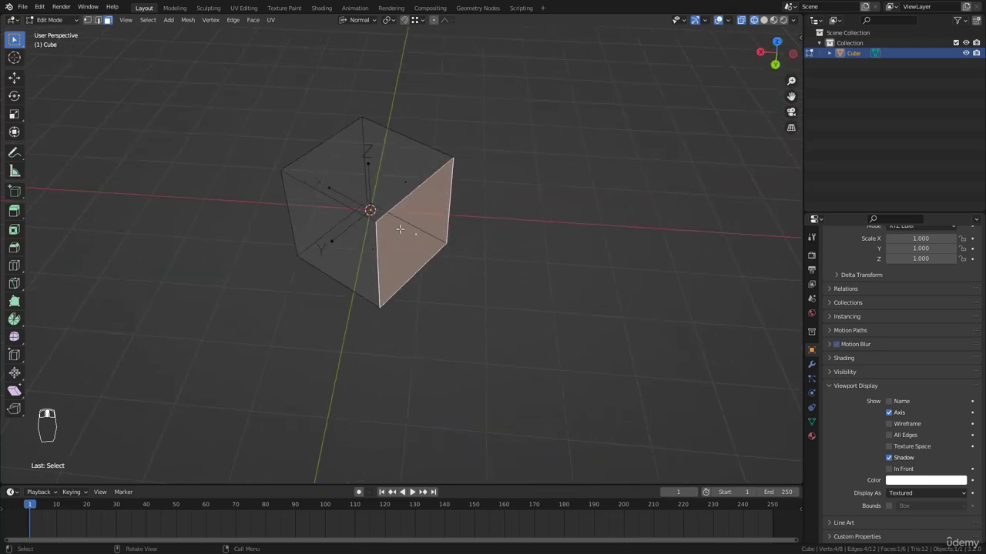
middle_drag(454, 292, 450, 217)
middle_drag(420, 248, 475, 237)
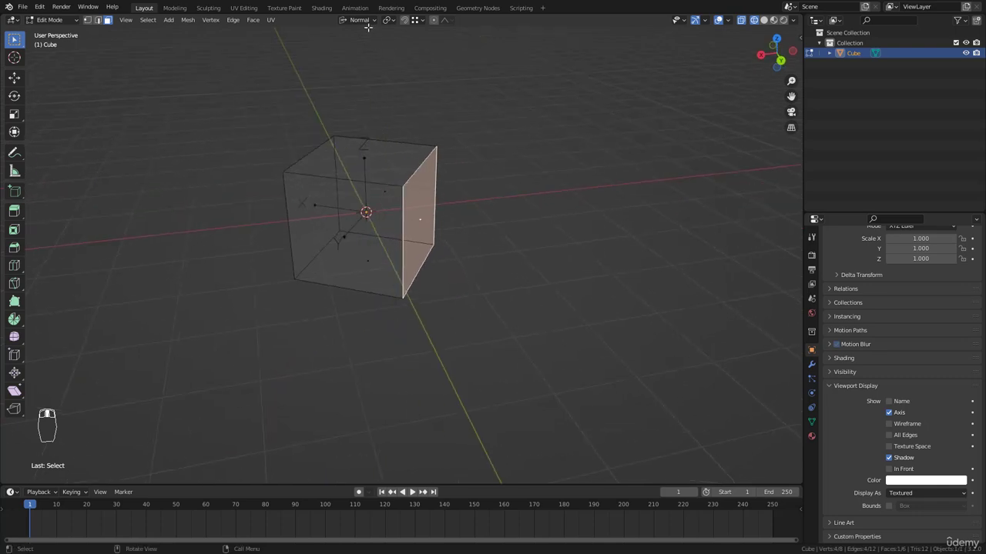
middle_drag(448, 170, 387, 106)
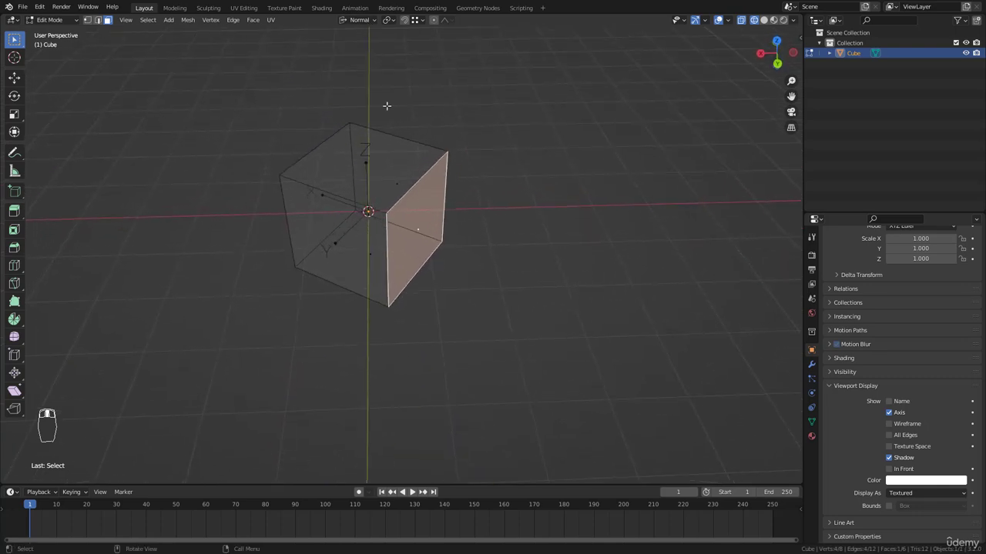
Set the transform orientation to Global and try moving the selected face along the global Y and X axes
click(354, 21)
click(332, 53)
middle_drag(454, 231, 445, 241)
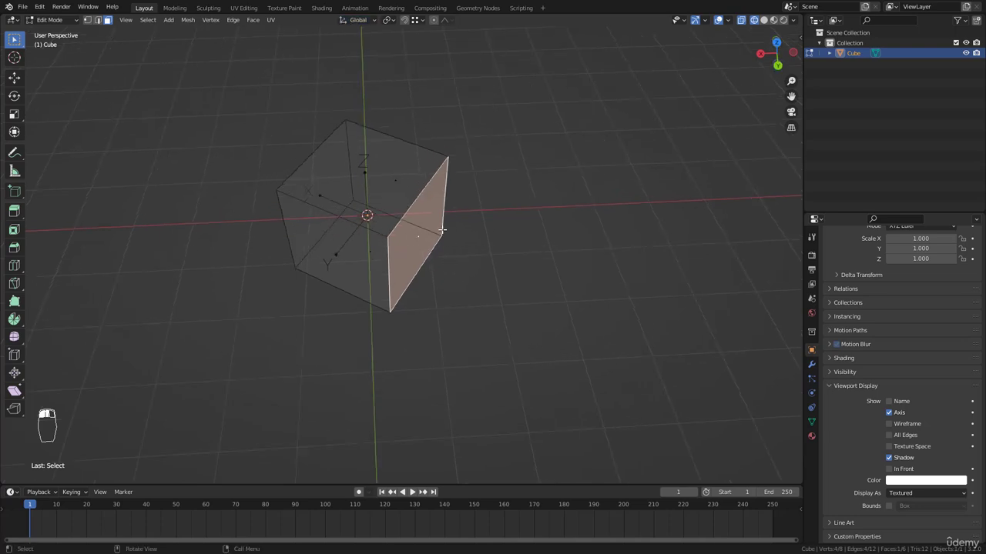
key(g)
key(y)
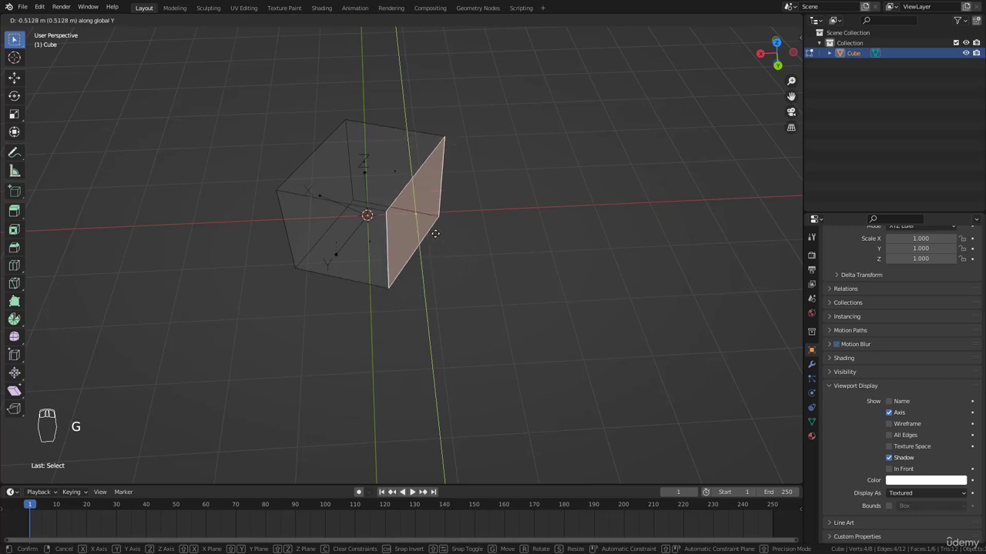
click(447, 321)
middle_drag(447, 321, 411, 278)
key(g)
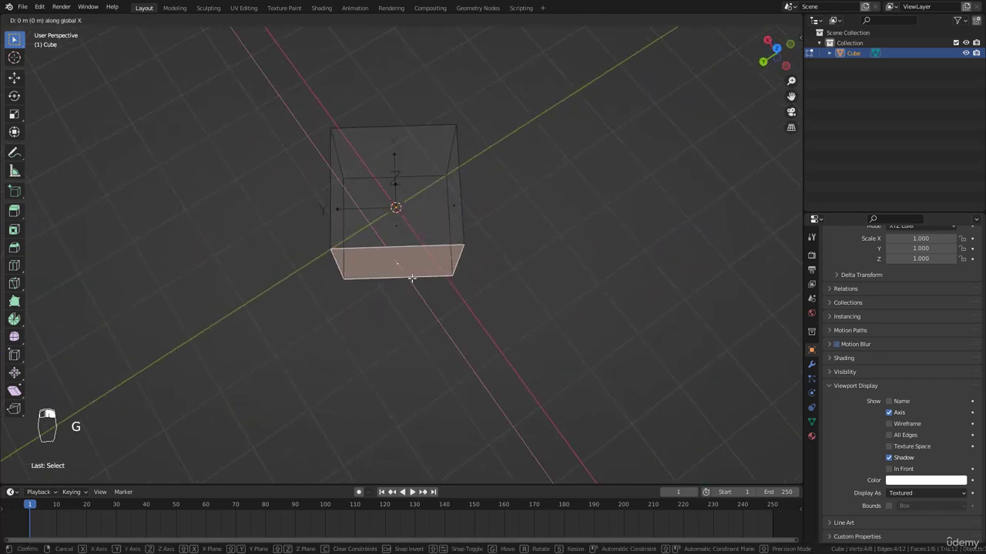
right_click(477, 327)
middle_drag(477, 327, 477, 176)
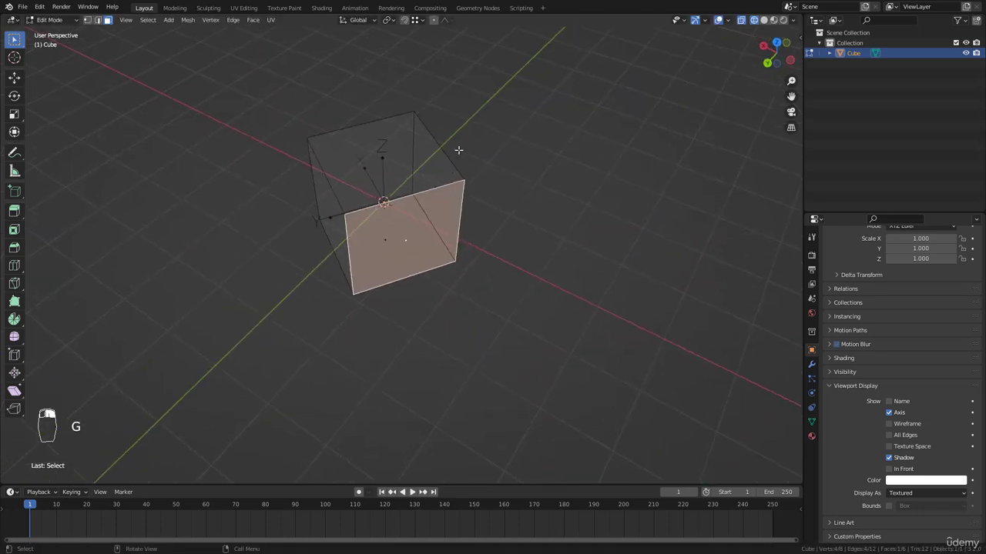
Set the transform orientation to Local and try moving the selected face along its local X and Y axes
click(351, 21)
click(343, 68)
middle_drag(431, 201, 469, 269)
key(g)
key(x)
right_click(522, 277)
key(g)
key(y)
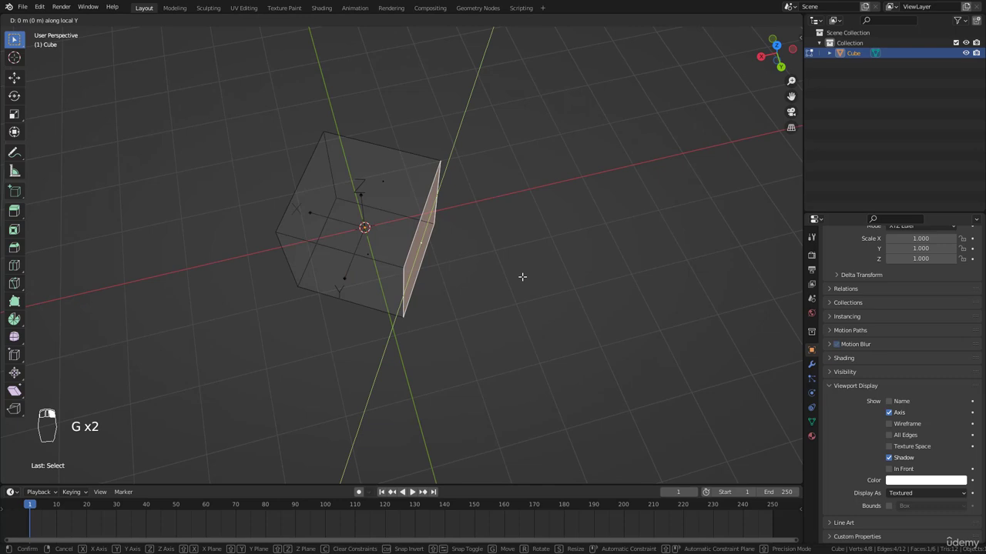
right_click(499, 368)
middle_drag(510, 279, 489, 266)
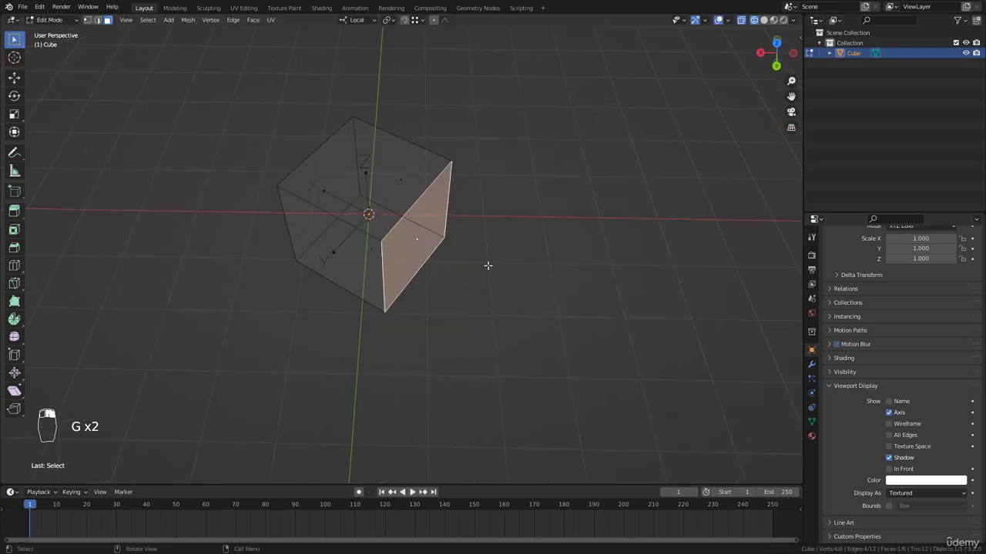
Set the transform orientation to Normal and display the Move gizmo to examine the selected face's normal axes
click(356, 20)
click(331, 72)
middle_drag(431, 246, 455, 303)
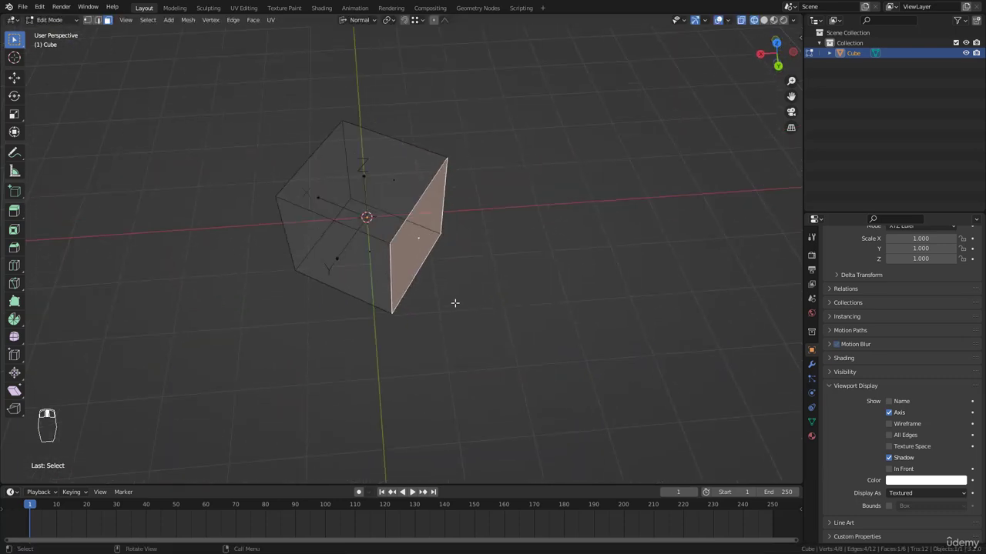
click(14, 78)
middle_drag(517, 335, 470, 225)
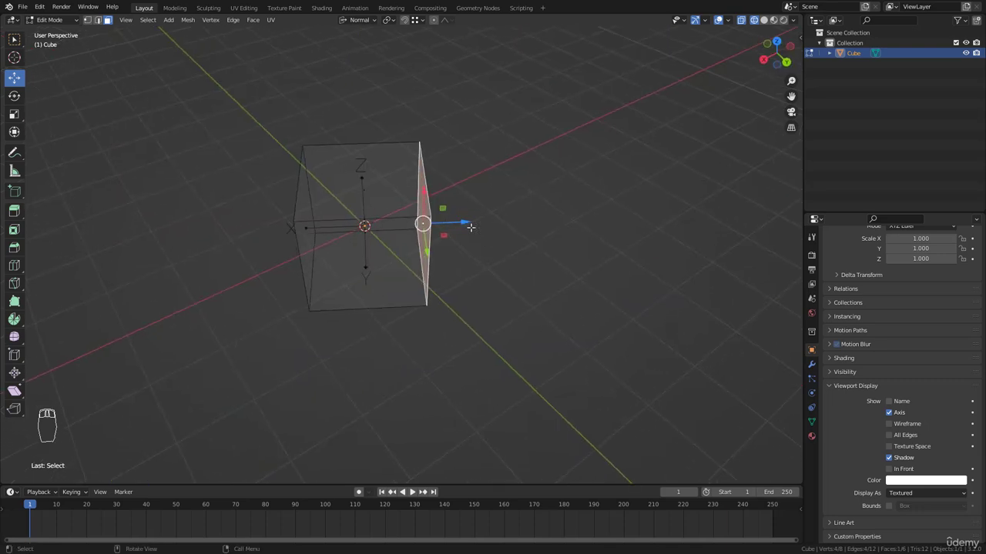
middle_drag(494, 249, 418, 249)
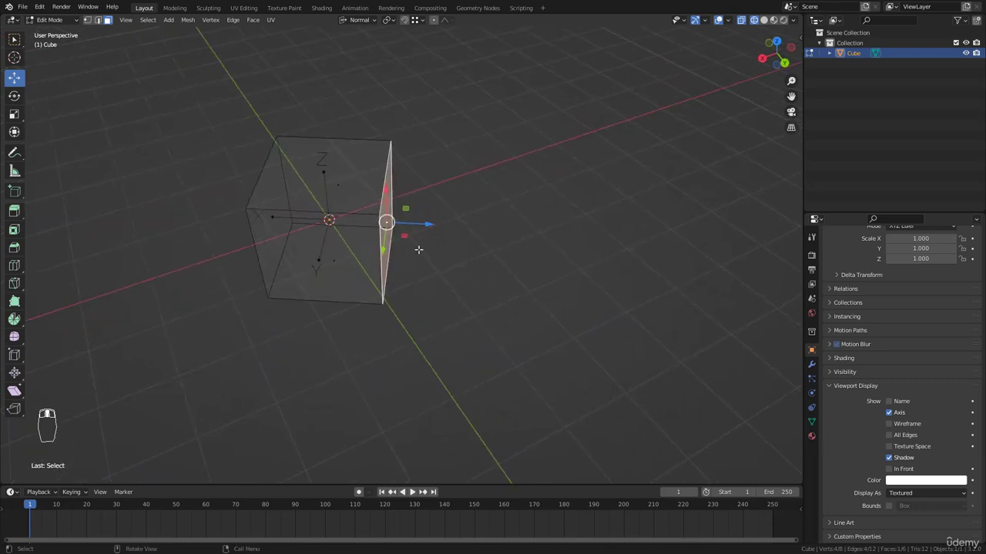
middle_drag(475, 215, 469, 216)
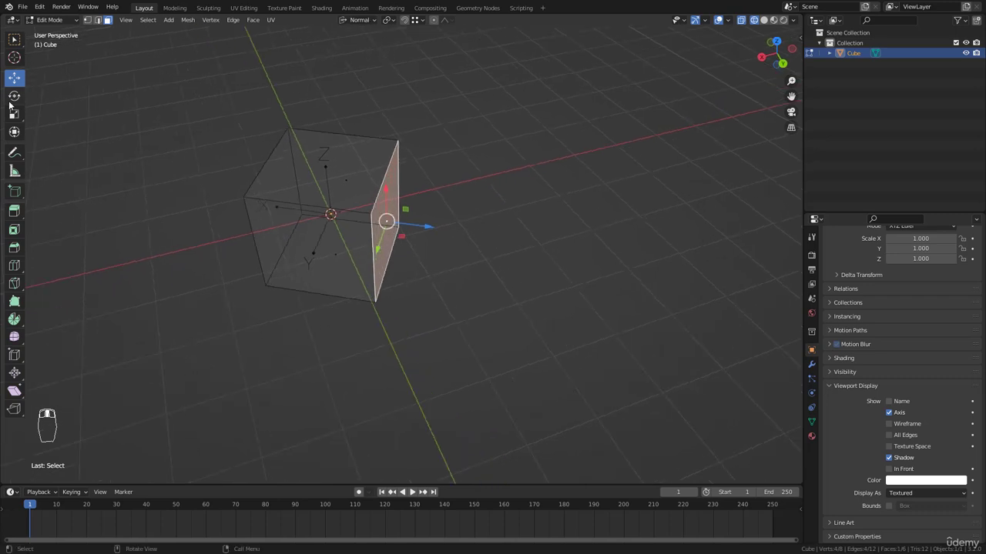
Return to the Select Box tool, set the orientation to Local, and try moving the face along local Z
click(14, 38)
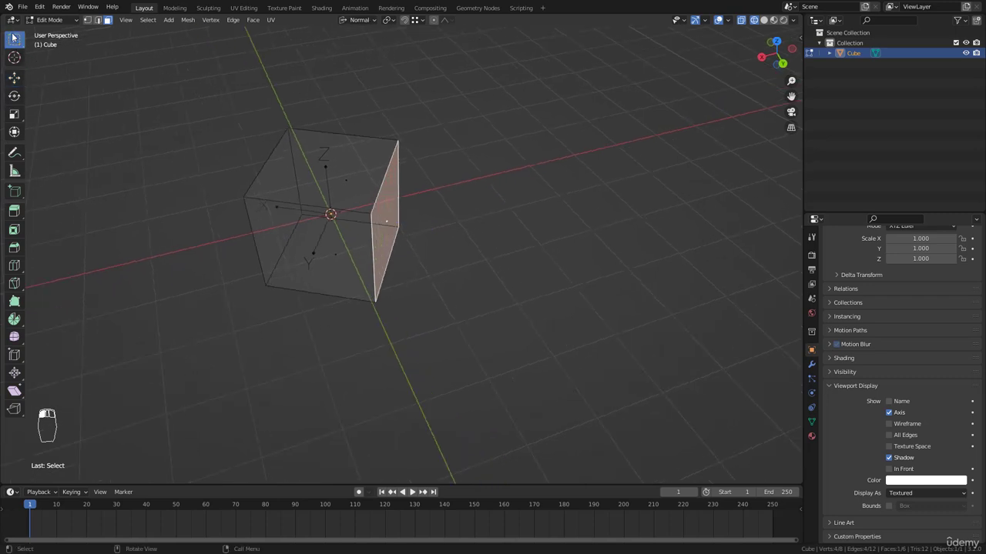
click(360, 21)
click(368, 63)
middle_drag(499, 297, 479, 301)
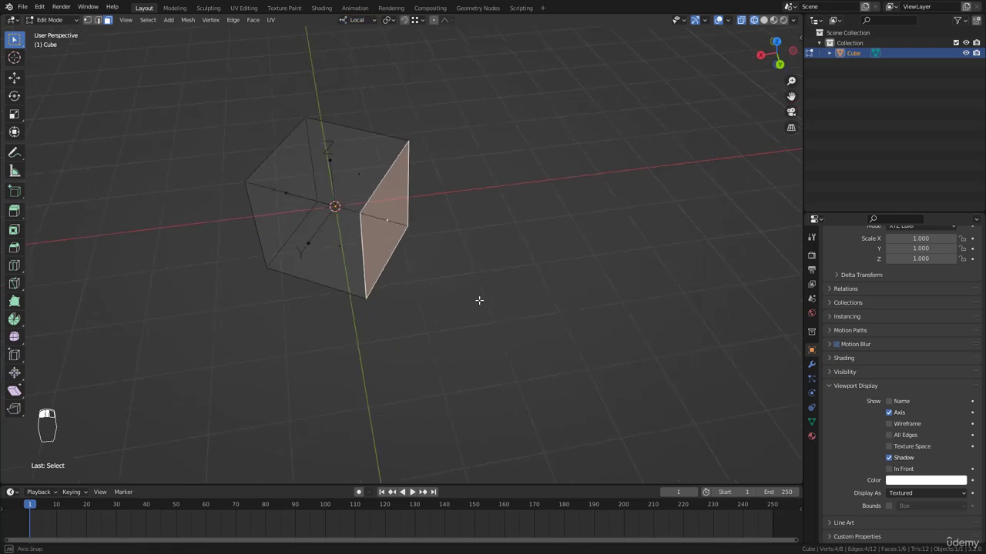
key(g)
key(z)
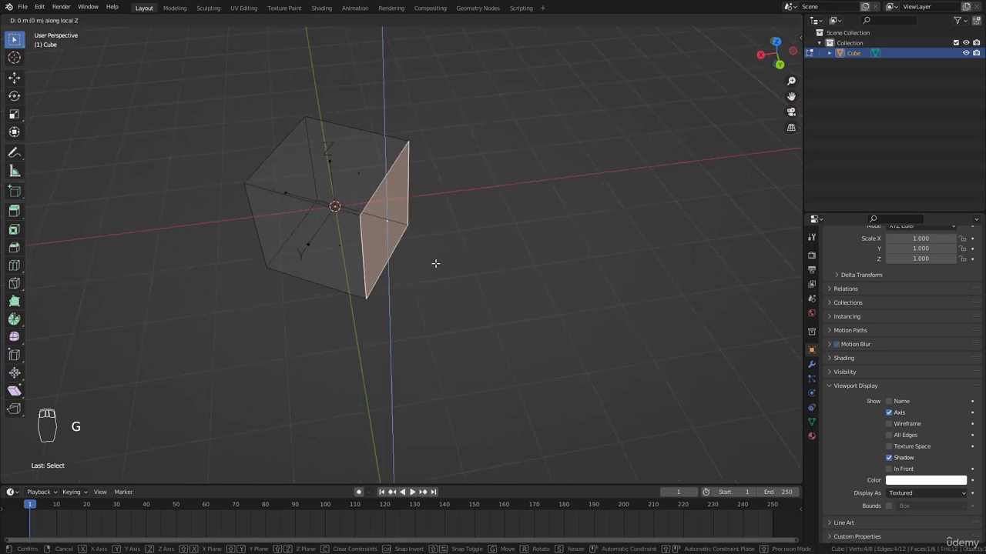
right_click(414, 201)
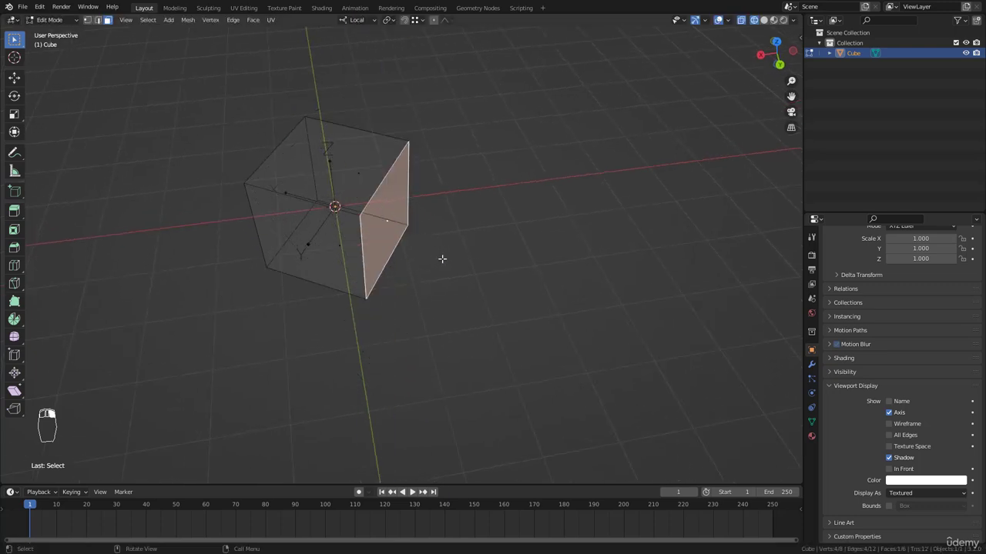
middle_drag(438, 255, 455, 263)
Set the transform orientation to Normal and try moving the selected face along its normal Z axis
click(356, 20)
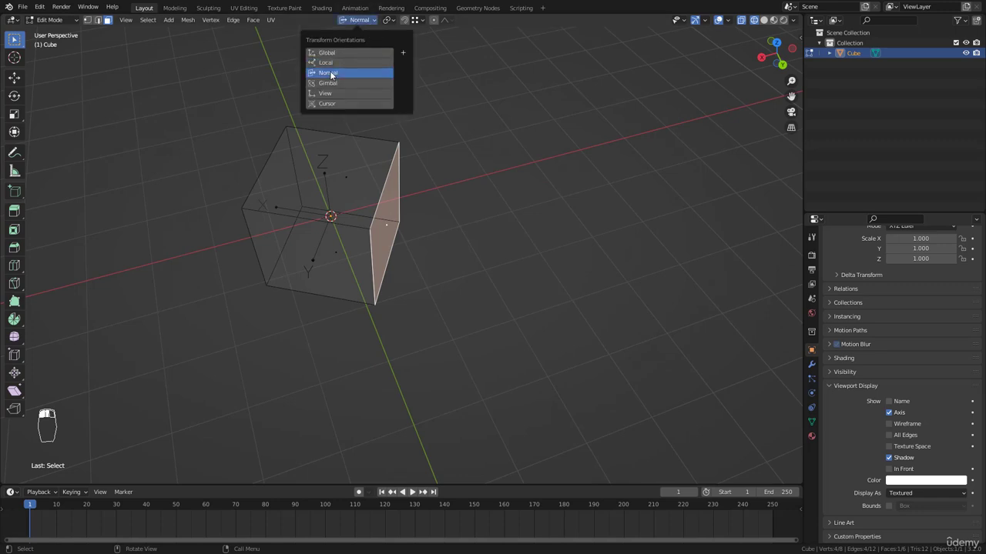
key(g)
key(z)
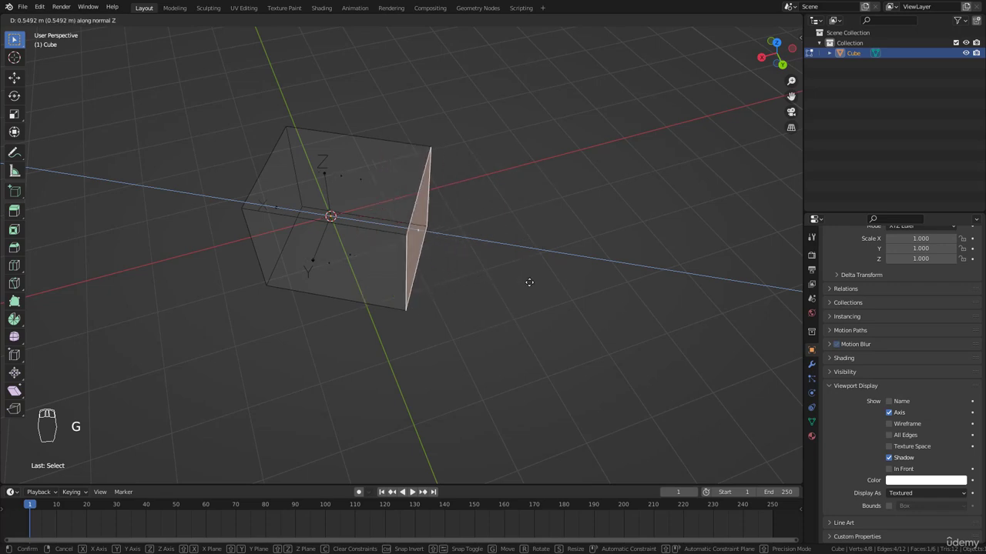
right_click(516, 288)
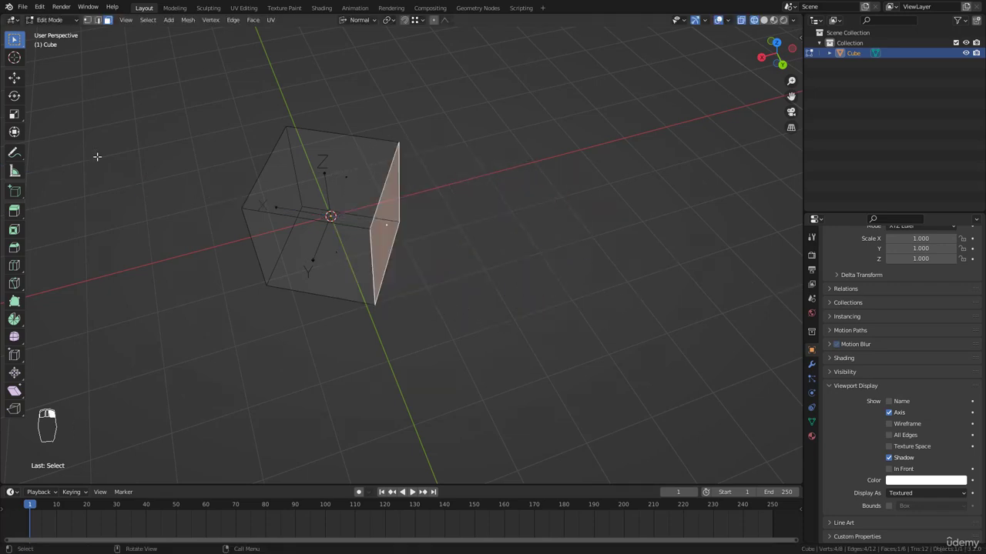
Activate the Move tool and try moving the selected face along its normal X axis
click(14, 78)
middle_drag(437, 285, 524, 225)
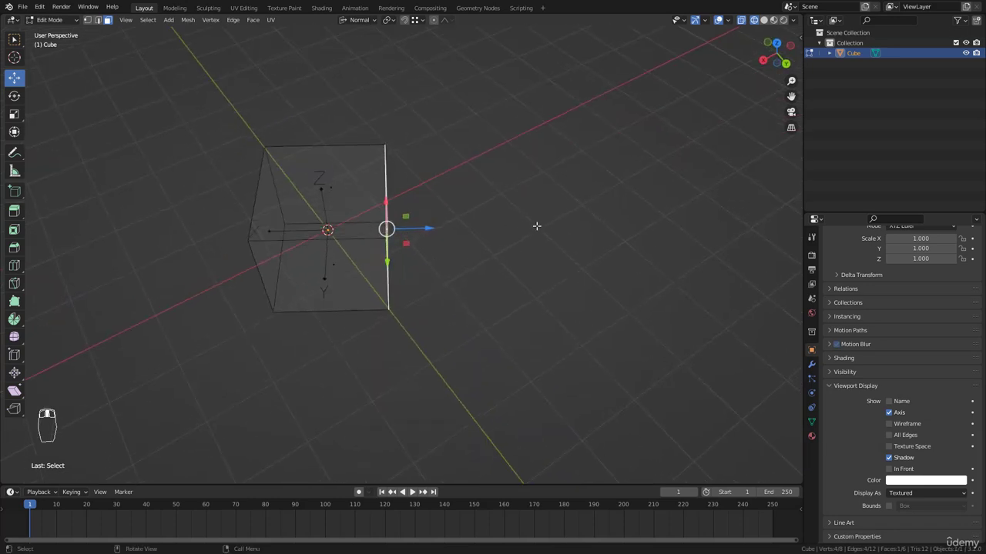
middle_drag(459, 242, 387, 194)
mouse_move(396, 185)
mouse_down()
mouse_move(391, 160)
mouse_move(385, 230)
mouse_move(380, 179)
mouse_up()
right_click(380, 179)
middle_drag(394, 245, 414, 237)
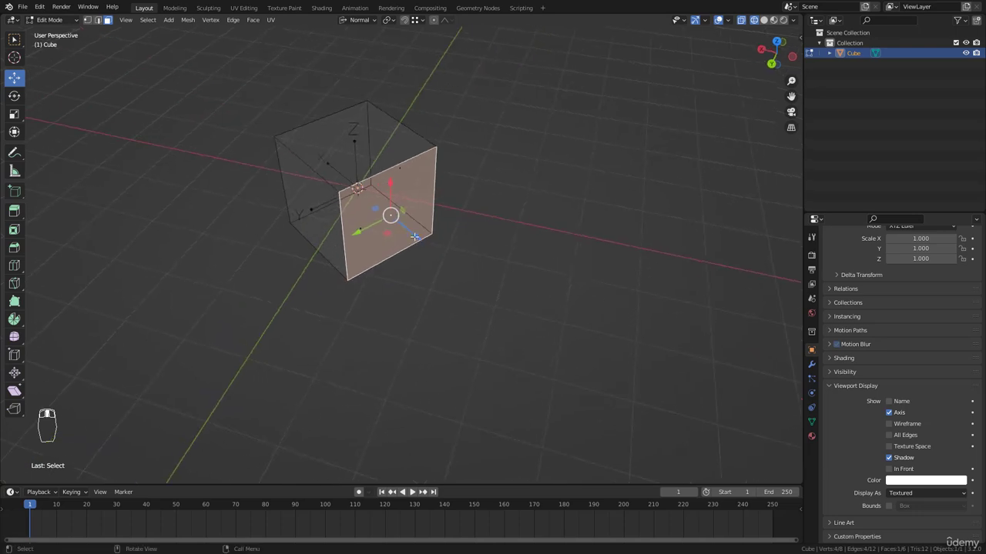
Set the transform orientation to View and examine the selected face's gizmo axes from different angles
click(352, 20)
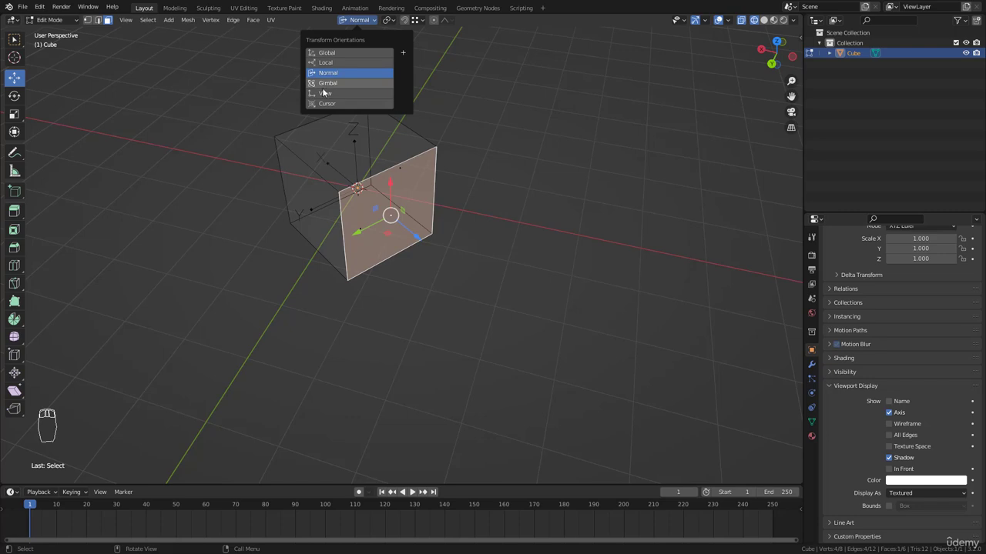
click(325, 93)
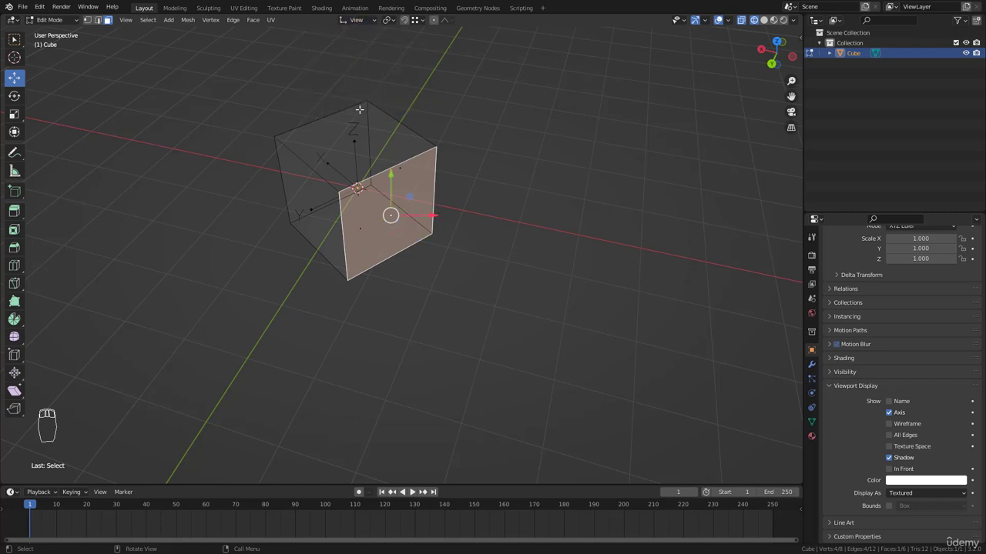
click(356, 20)
scroll(510, 220, up, 3)
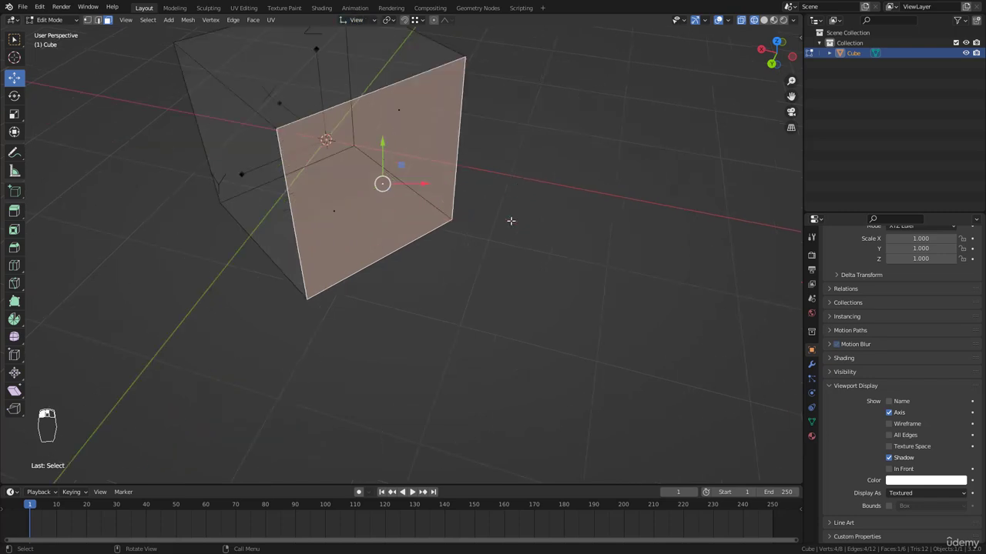
shift+middle_drag(479, 165, 460, 232)
scroll(498, 242, down, 2)
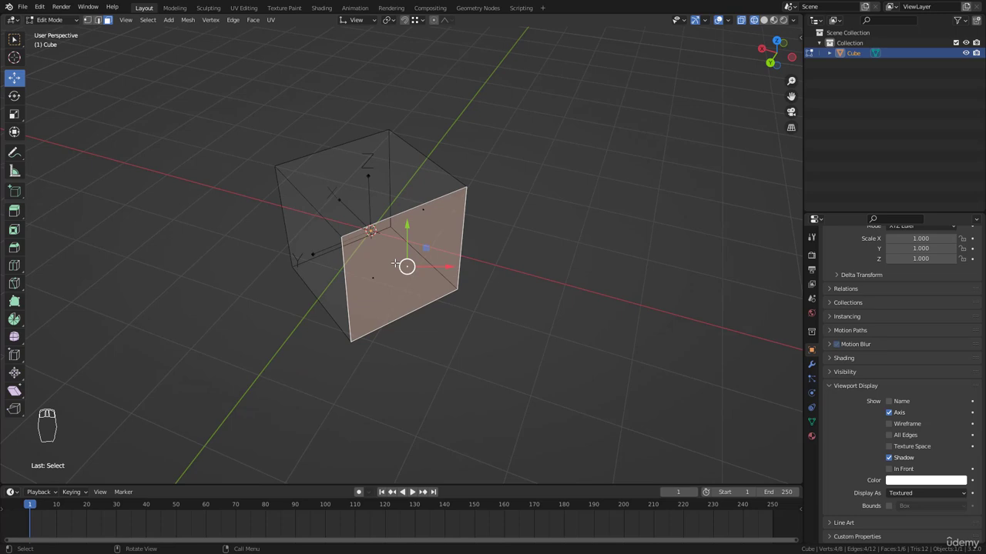
scroll(433, 289, down, 2)
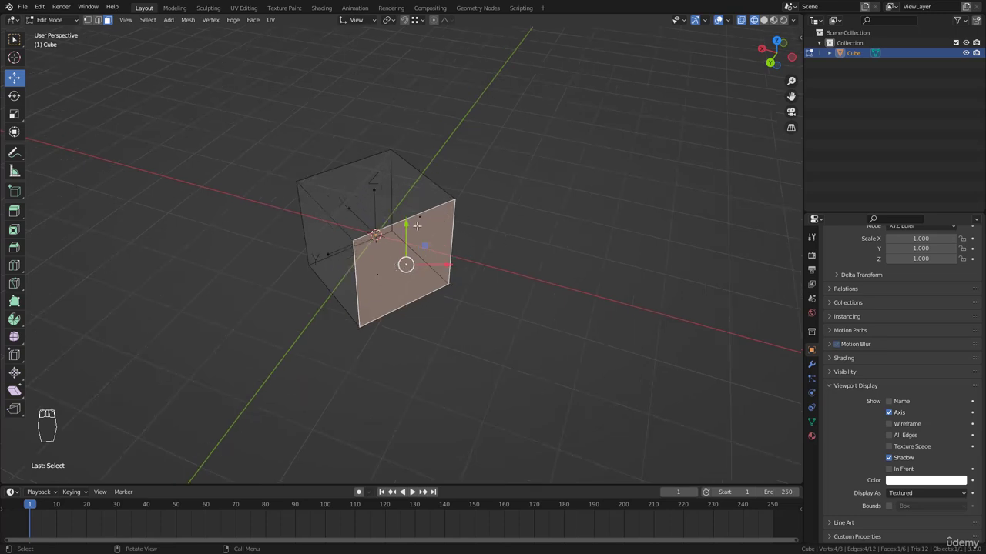
mouse_move(467, 279)
middle_down()
mouse_move(328, 231)
mouse_move(333, 197)
mouse_move(348, 286)
mouse_move(341, 330)
mouse_move(410, 326)
mouse_move(466, 294)
middle_up()
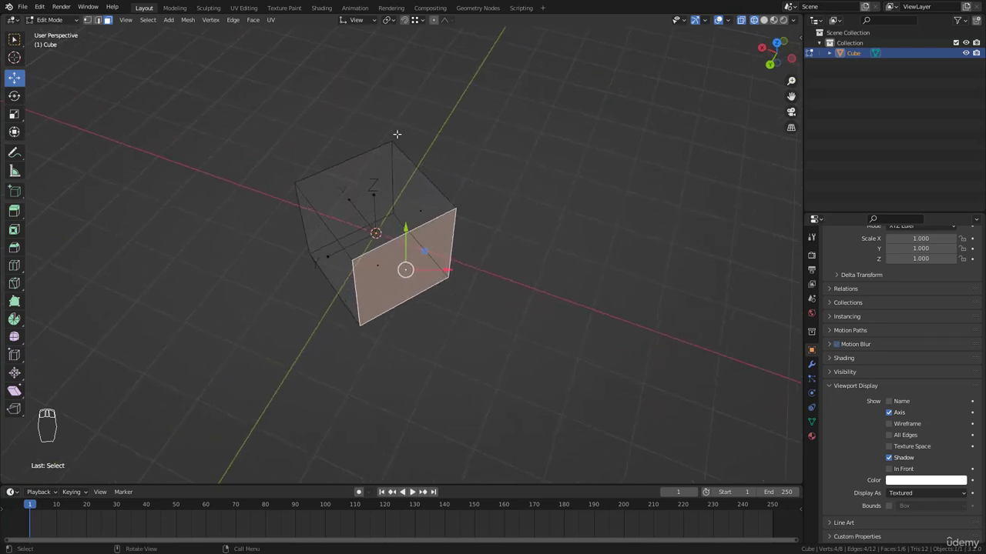
Try moving the selected face along the view Y axis
key(g)
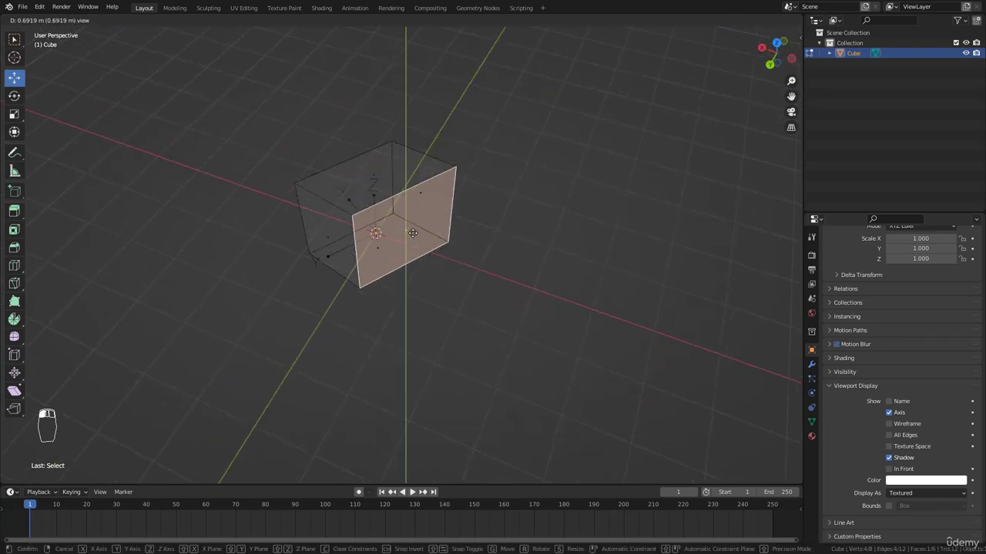
key(Escape)
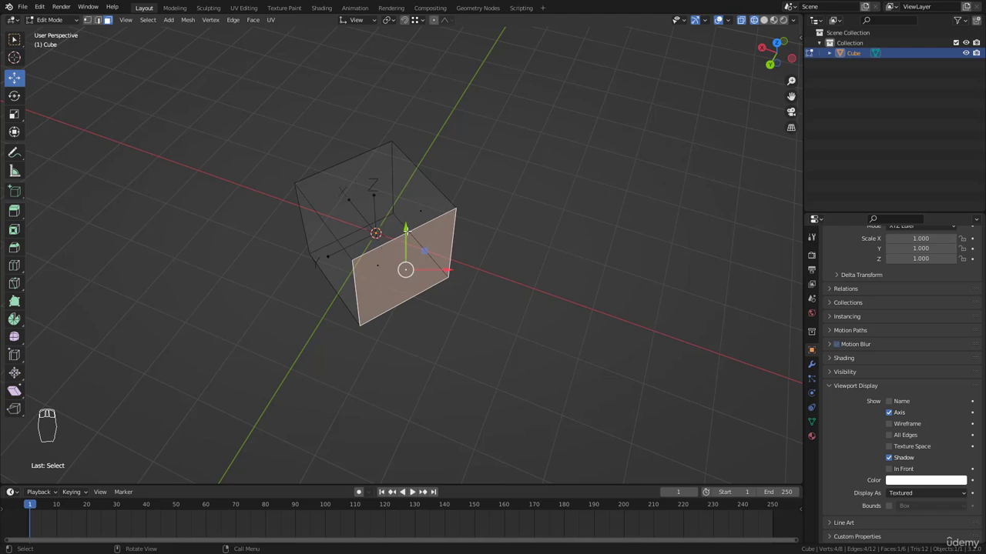
drag(405, 229, 360, 134)
right_click(361, 134)
Move the selected face along the view axes from different viewing angles, stretching the cube
middle_drag(448, 270, 303, 217)
drag(375, 206, 382, 251)
middle_drag(448, 273, 382, 278)
drag(424, 262, 325, 174)
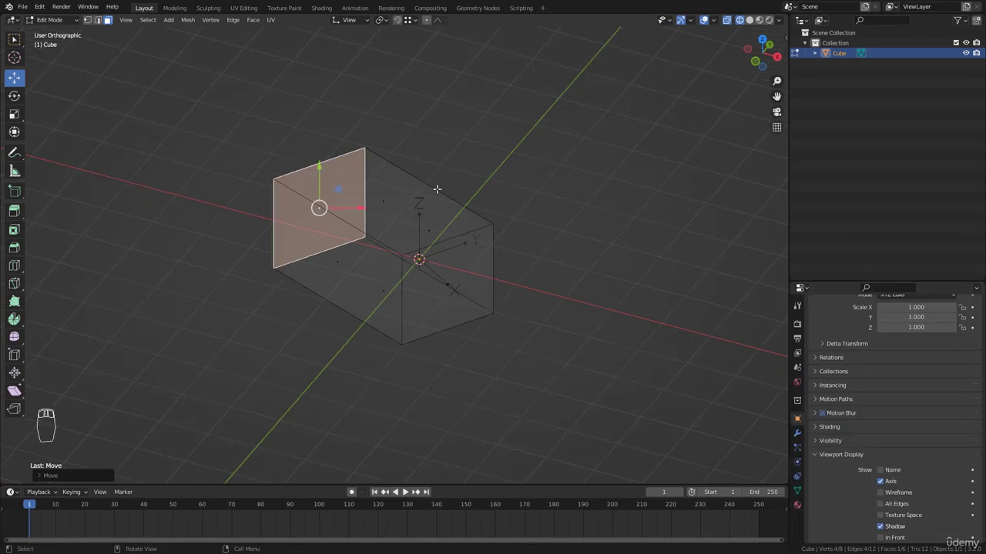
Switch the viewport to perspective projection and try moving the face along the view Z axis
key(g)
right_click(436, 190)
click(776, 127)
key(g)
key(z)
right_click(561, 218)
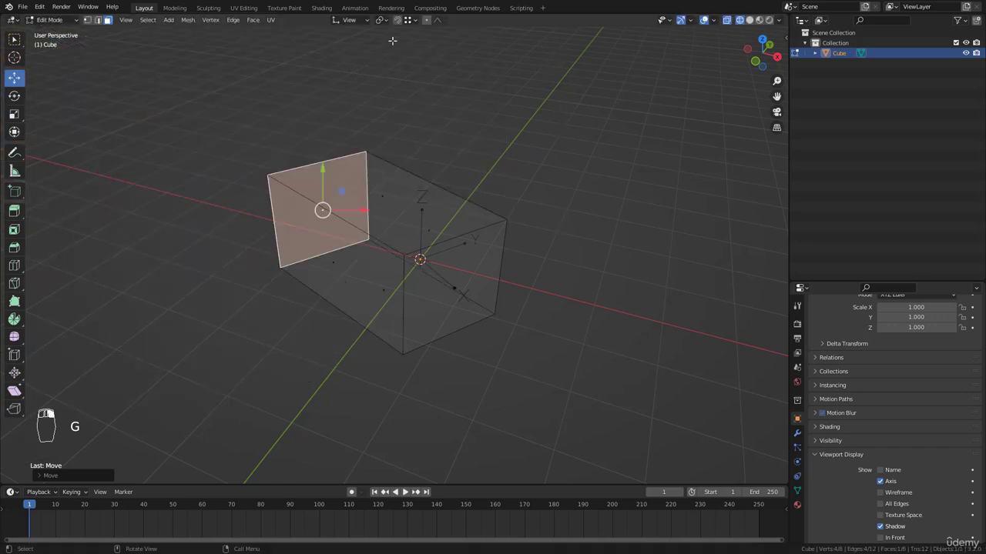
Set the transform orientation to Cursor and return to the Select Box tool
click(356, 22)
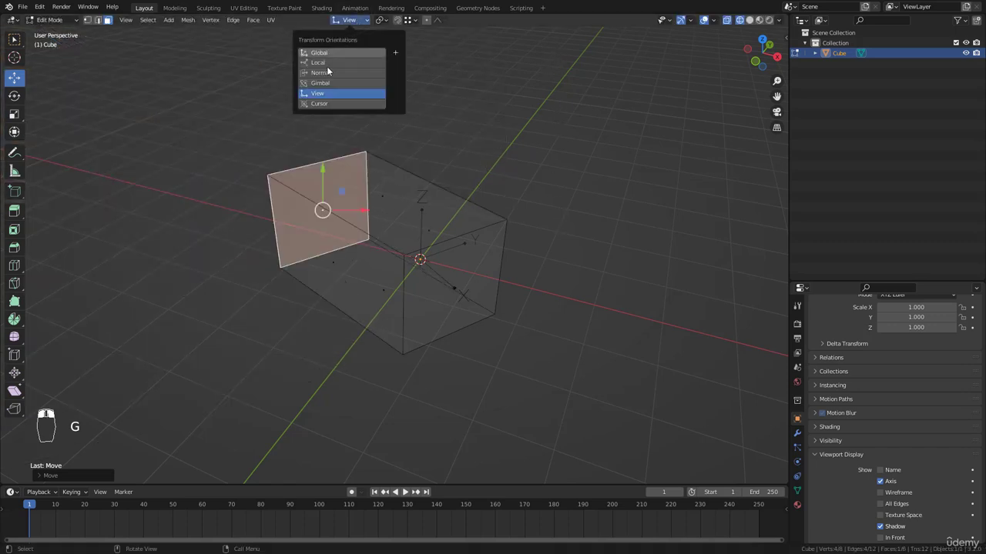
click(311, 107)
middle_drag(438, 201, 392, 153)
click(15, 39)
middle_drag(323, 154, 415, 133)
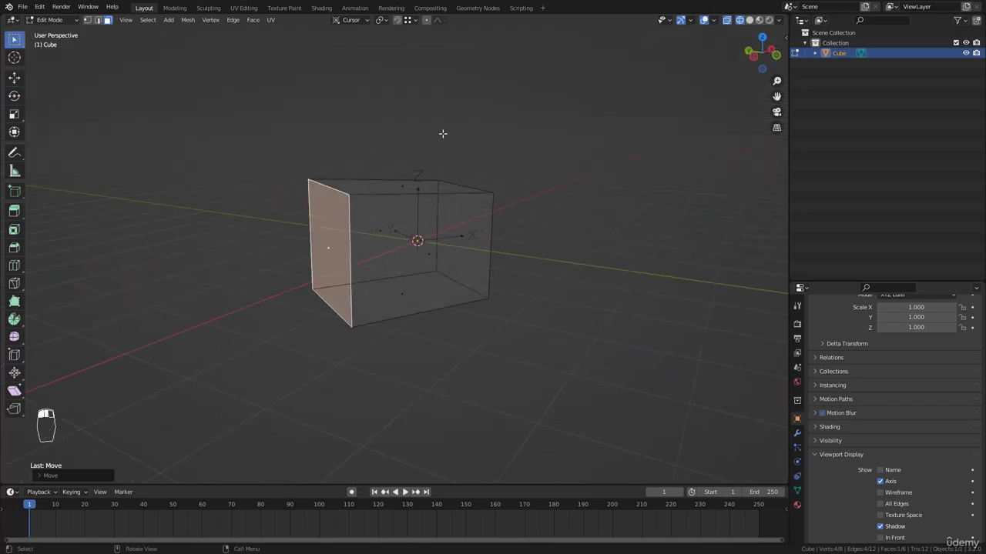
Leave Edit Mode and replace the edited cube with a new default cube
key(Tab)
key(x)
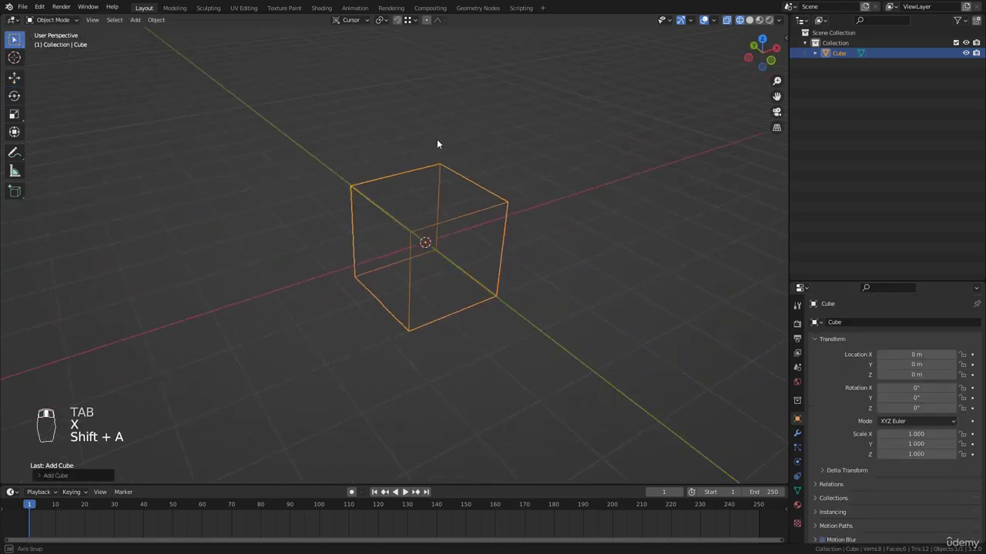
Place the 3D cursor on the cube's negative-Y face, at about X -0.27 m, Y -1 m, Z 0.65 m
scroll(477, 170, up, 5)
shift+middle_drag(521, 202, 442, 137)
scroll(442, 137, down, 4)
scroll(387, 189, up, 5)
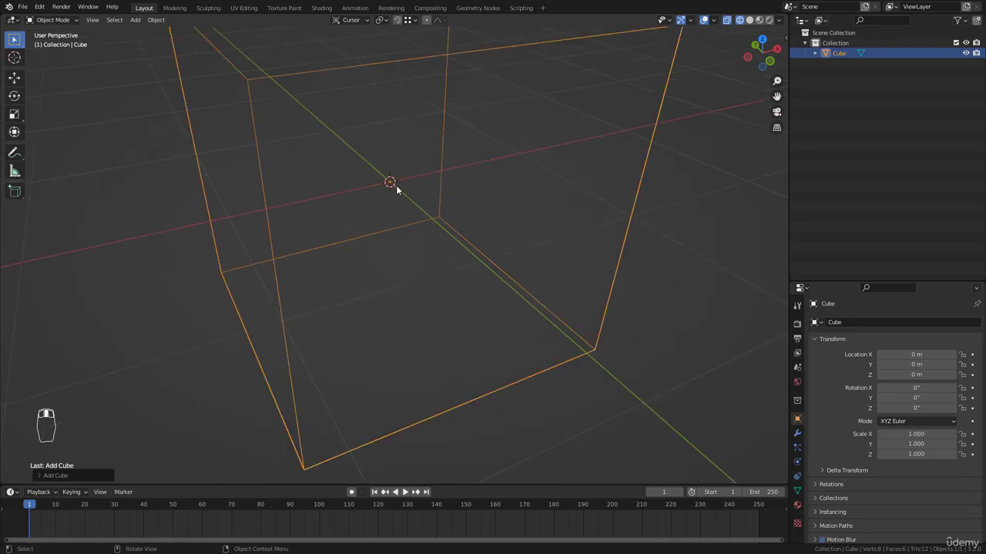
scroll(389, 185, up, 3)
scroll(396, 174, down, 3)
middle_drag(400, 161, 404, 218)
middle_drag(431, 214, 451, 185)
middle_drag(398, 214, 315, 233)
shift+right_click(482, 158)
middle_drag(534, 189, 610, 131)
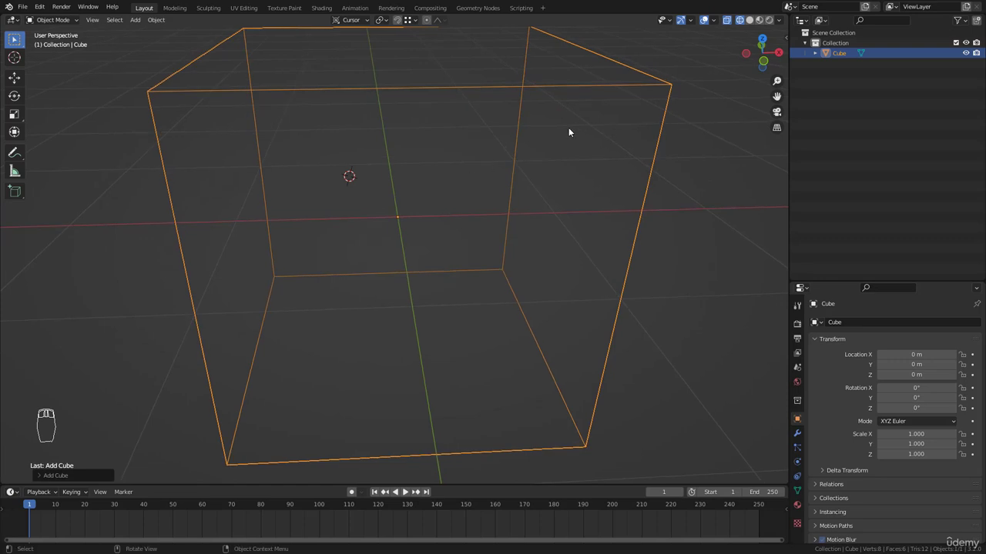
Set the 3D cursor's rotation to about X -129°, Y 62.5° and Z -29.1°, and hide the sidebar again
key(n)
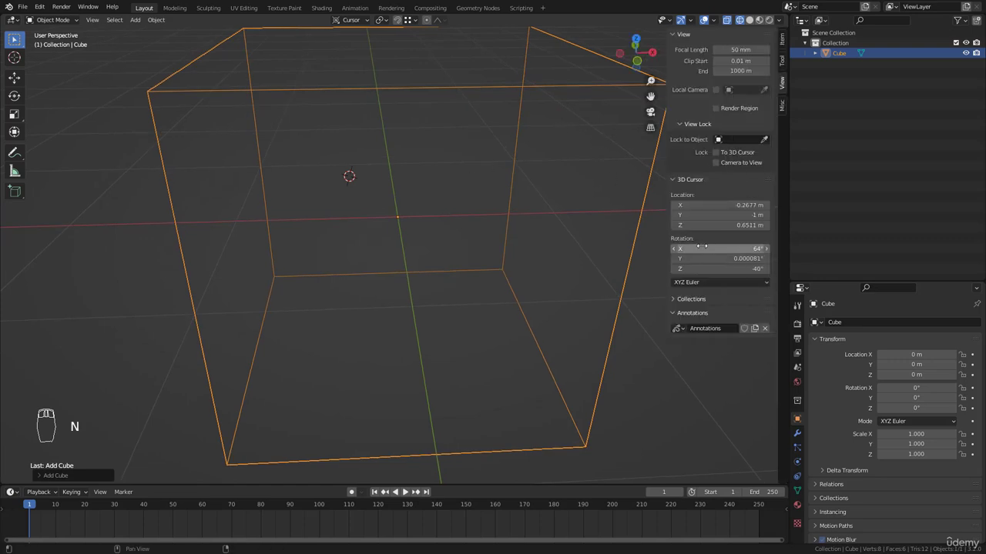
click(688, 179)
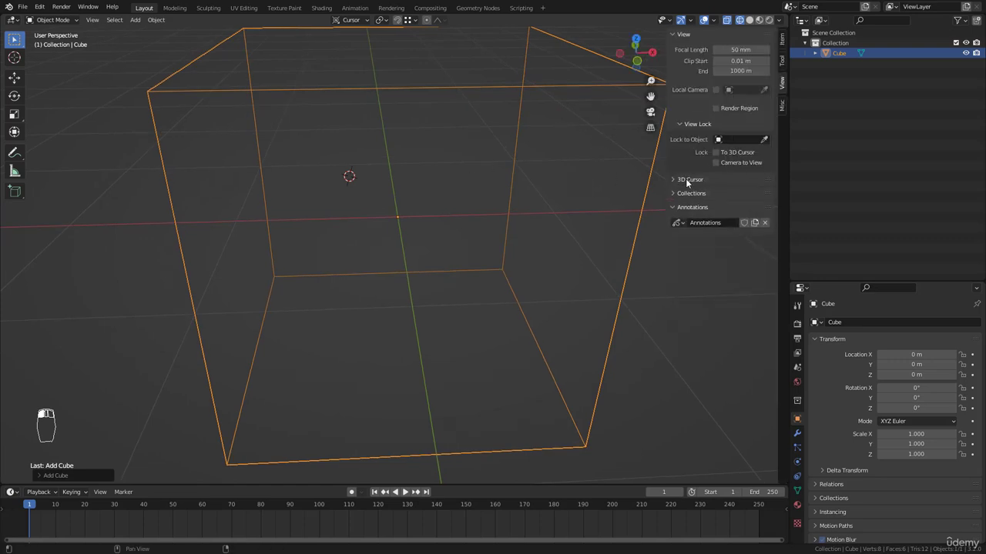
click(688, 181)
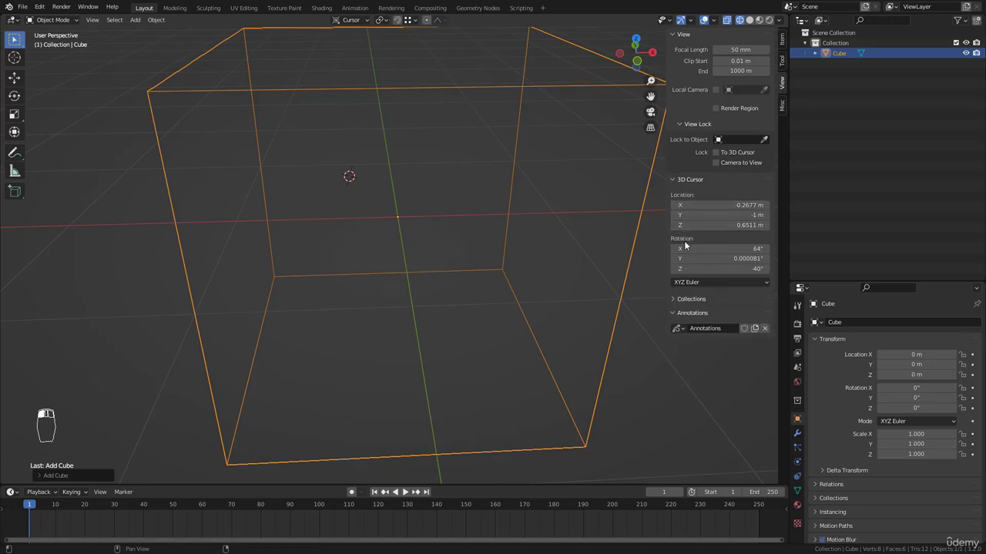
mouse_move(722, 249)
mouse_down()
mouse_move(762, 259)
mouse_move(721, 258)
mouse_up()
scroll(337, 221, down, 5)
middle_drag(407, 253, 466, 206)
middle_drag(392, 193, 355, 159)
middle_drag(469, 202, 348, 219)
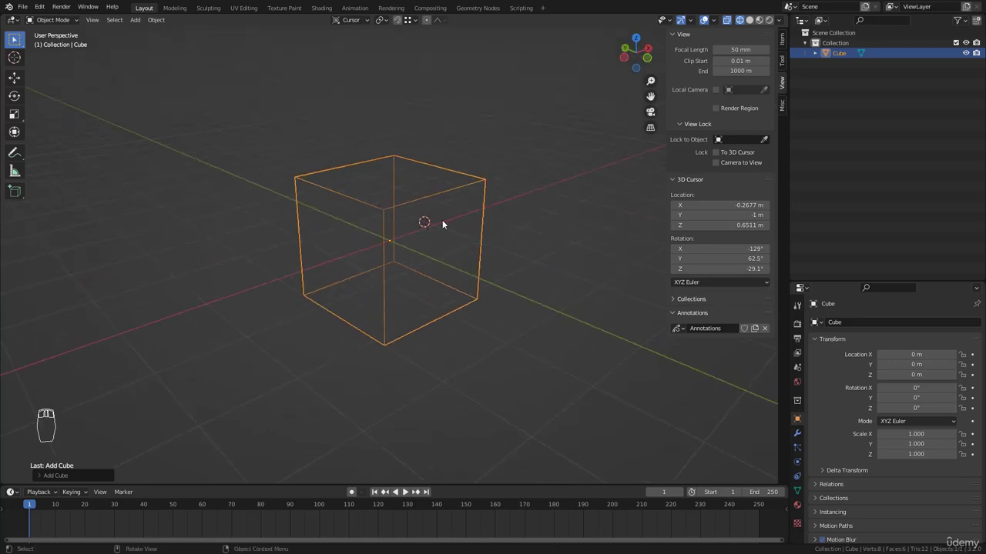
key(n)
Move the cube along the 3D cursor's axes with the Move tool, to about X -0.685 m, Y 0.678 m, Z 0.153 m
middle_drag(423, 225, 451, 216)
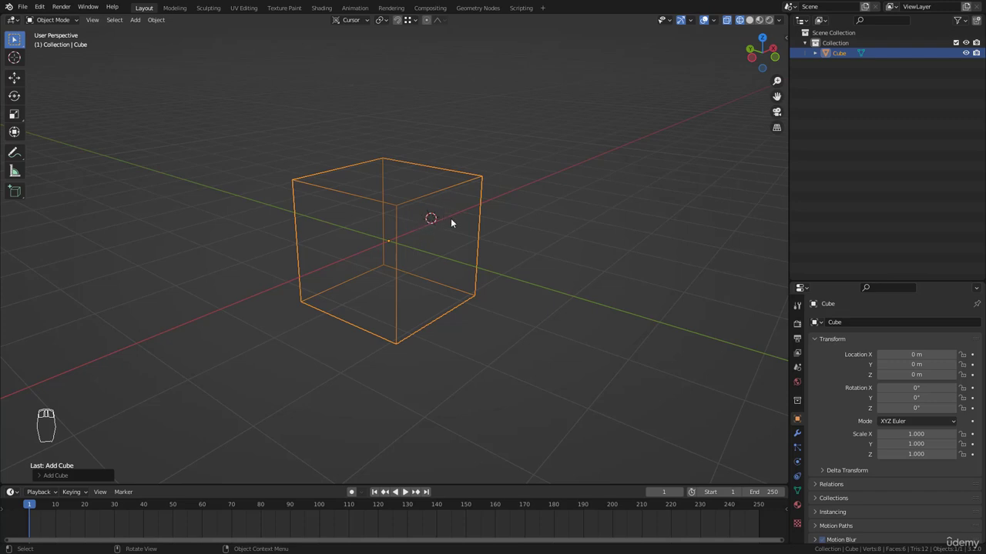
click(14, 78)
middle_drag(387, 250, 345, 269)
drag(351, 253, 311, 259)
middle_drag(464, 243, 383, 269)
mouse_move(336, 277)
mouse_down()
mouse_move(336, 247)
mouse_move(354, 302)
mouse_move(375, 317)
mouse_move(339, 262)
mouse_up()
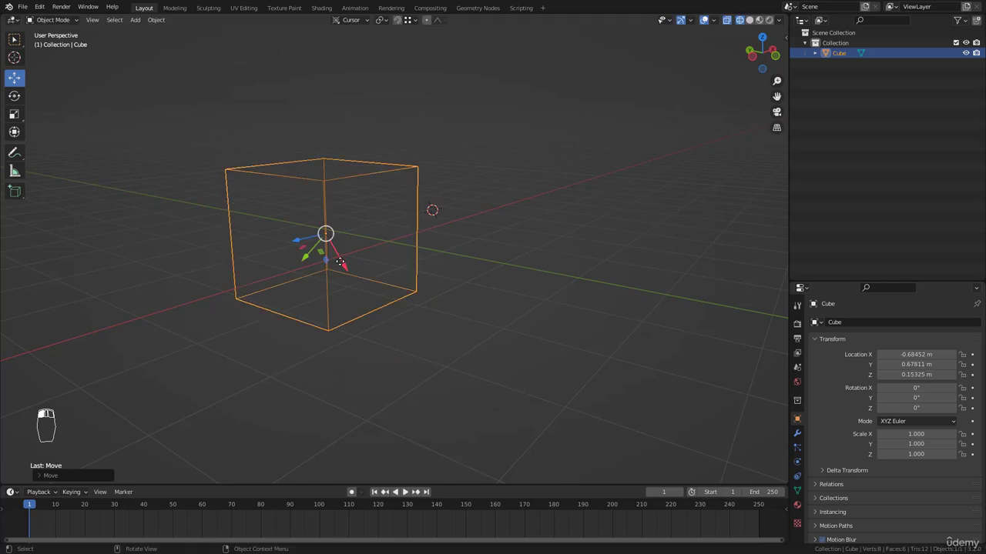